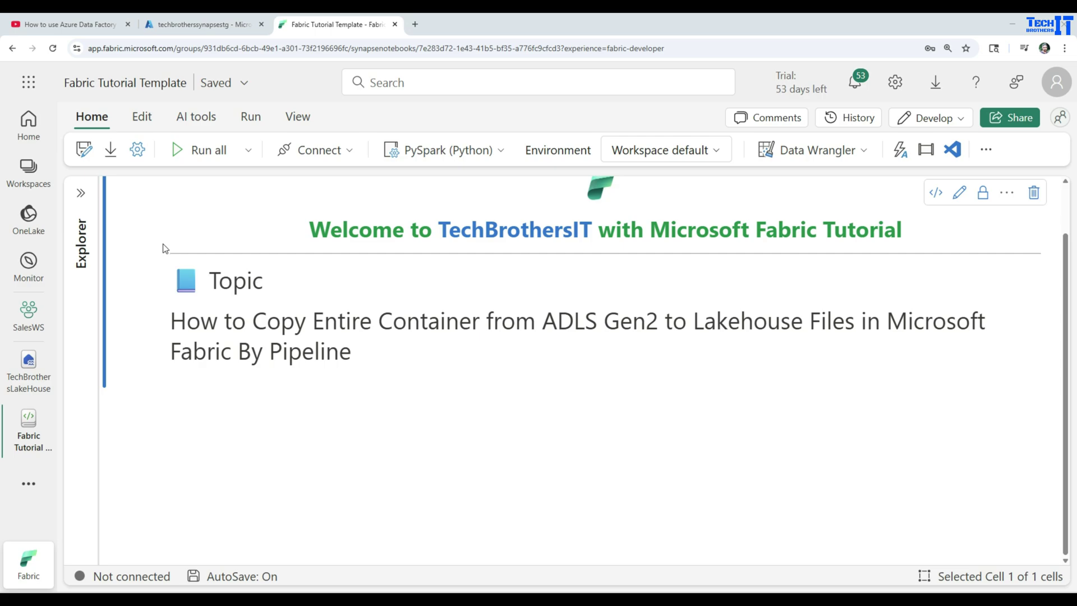
Open TechBrothersLakeHouse from the Lakehouse folder of the SalesWS workspace.
{"action": "left_click", "coordinate": [37, 175]}
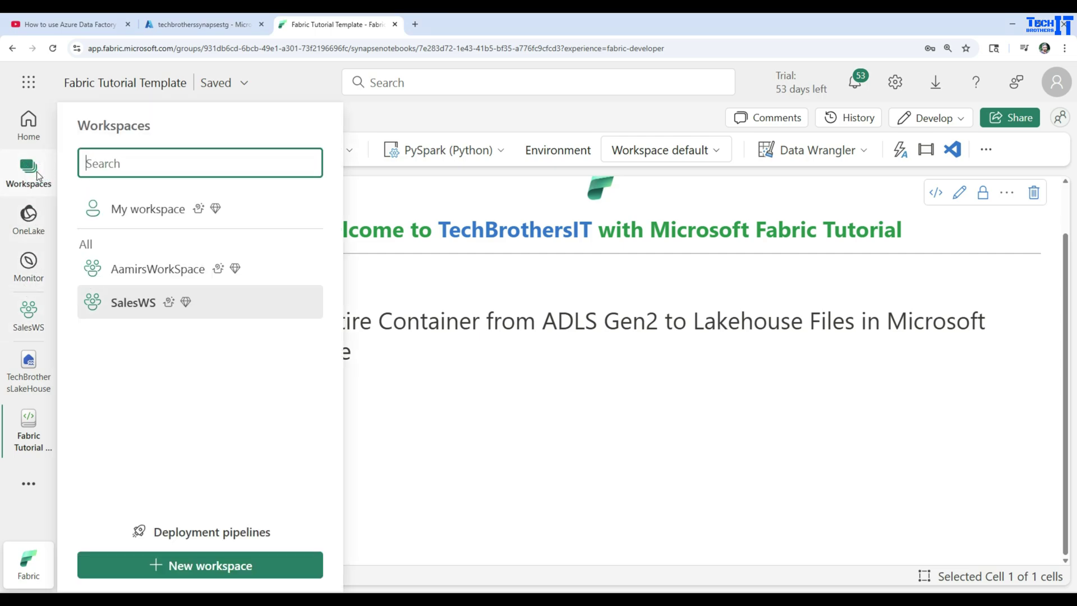
{"action": "left_click", "coordinate": [127, 303]}
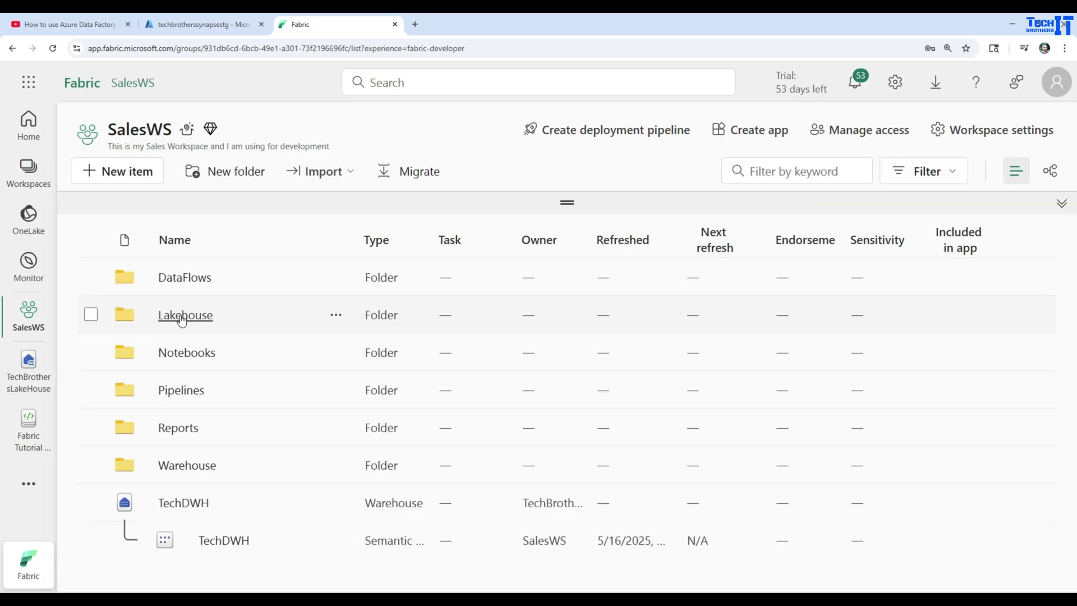
{"action": "left_click", "coordinate": [181, 316]}
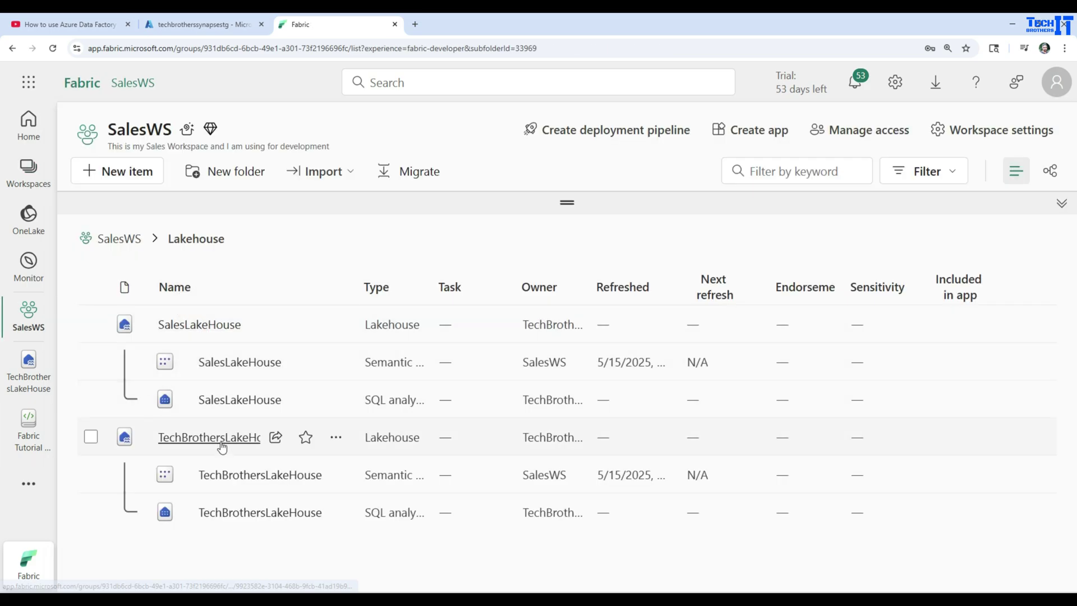
{"action": "left_click", "coordinate": [201, 440]}
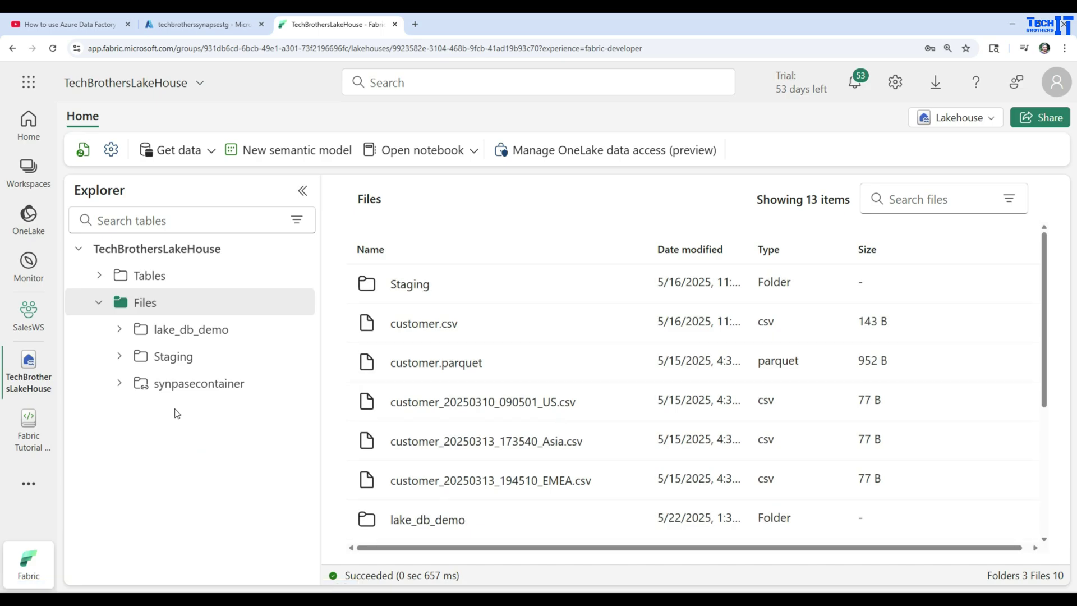
{"action": "mouse_move", "coordinate": [151, 293]}
Switch to the Azure portal and open synpasecontainer in the techbrotherssynapsestg storage account.
{"action": "left_click", "coordinate": [185, 25]}
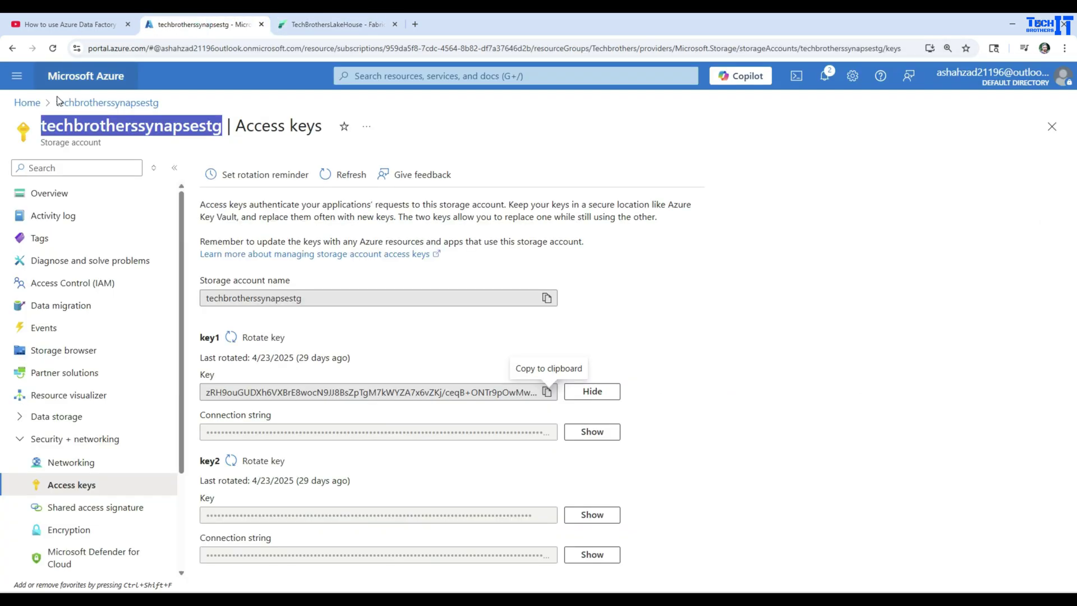
{"action": "left_click", "coordinate": [27, 103]}
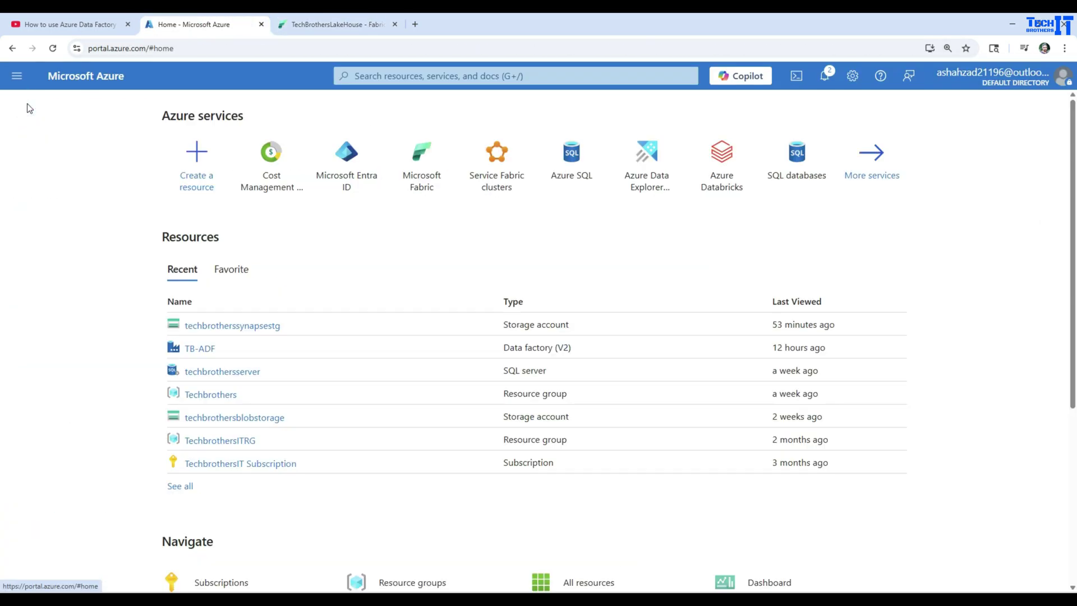
{"action": "left_click", "coordinate": [236, 325]}
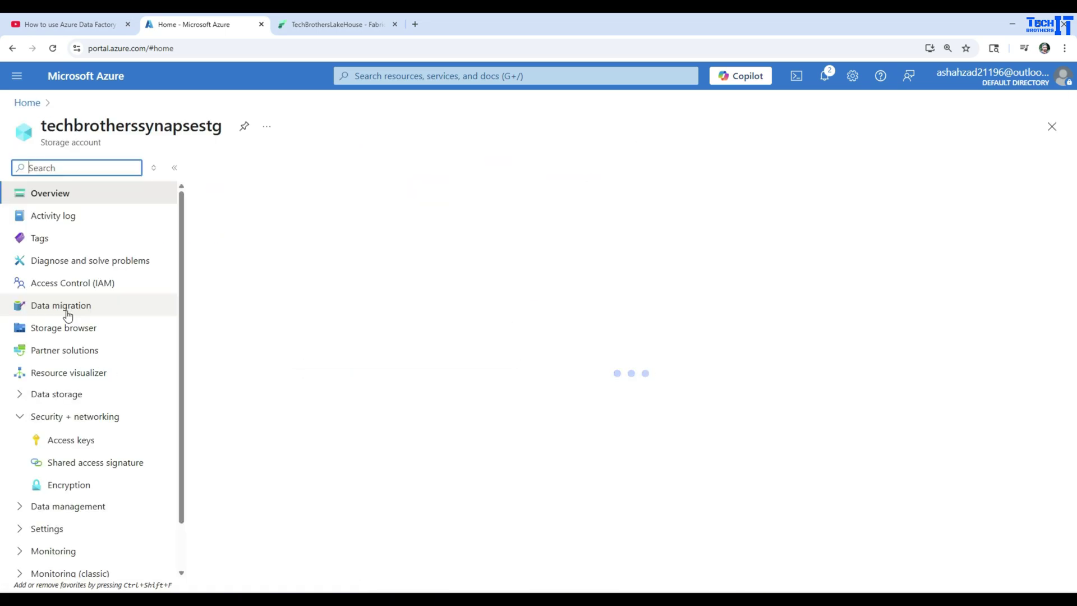
{"action": "scroll", "coordinate": [56, 314], "scroll_direction": "down", "scroll_amount": 1}
{"action": "left_click", "coordinate": [28, 394]}
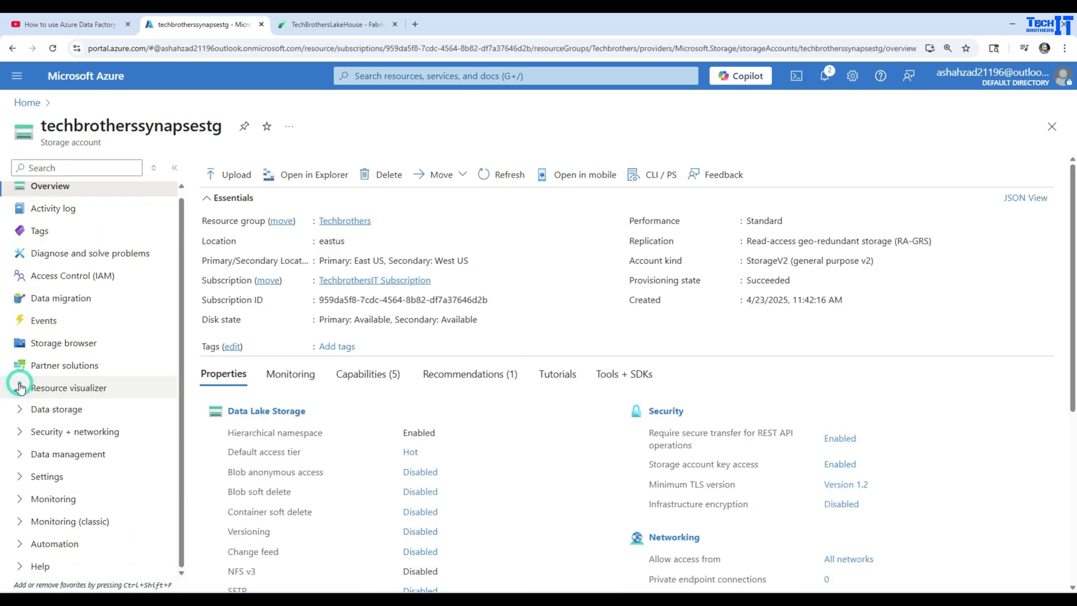
{"action": "left_click", "coordinate": [21, 412]}
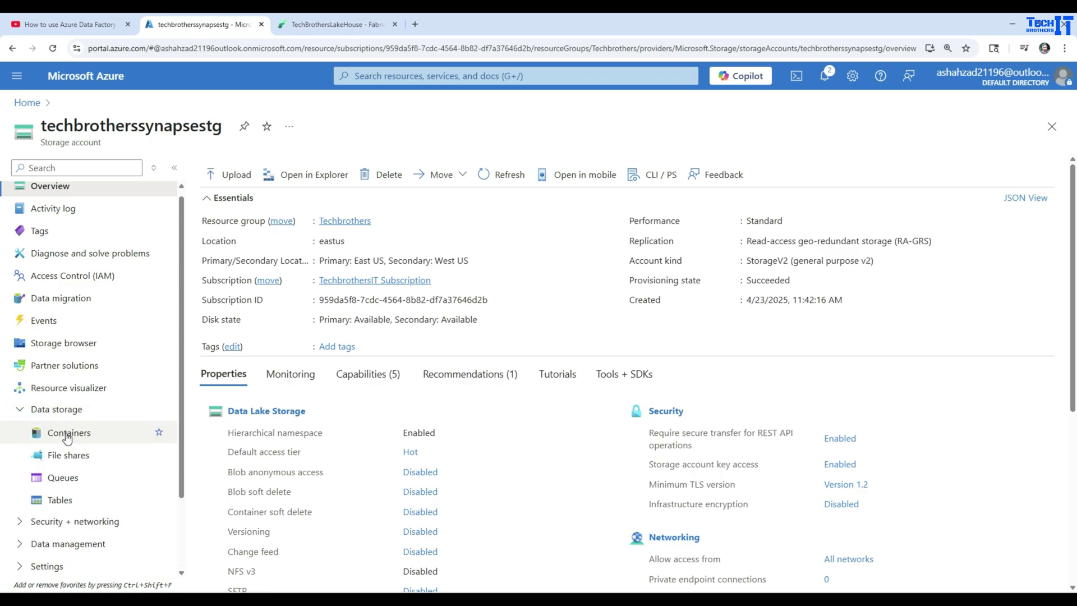
{"action": "left_click", "coordinate": [62, 432]}
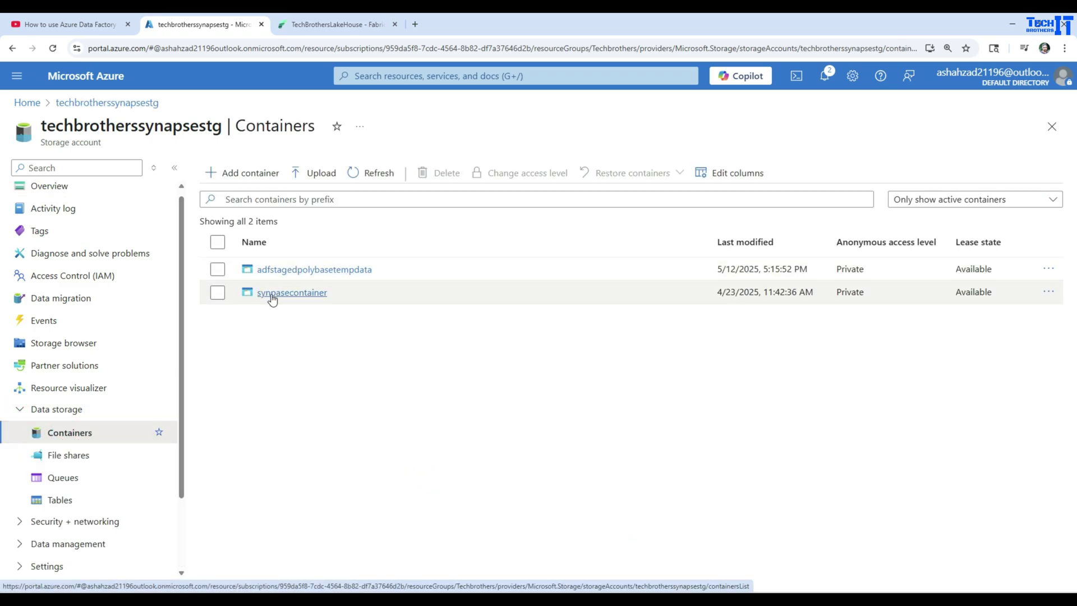
{"action": "left_click", "coordinate": [303, 299]}
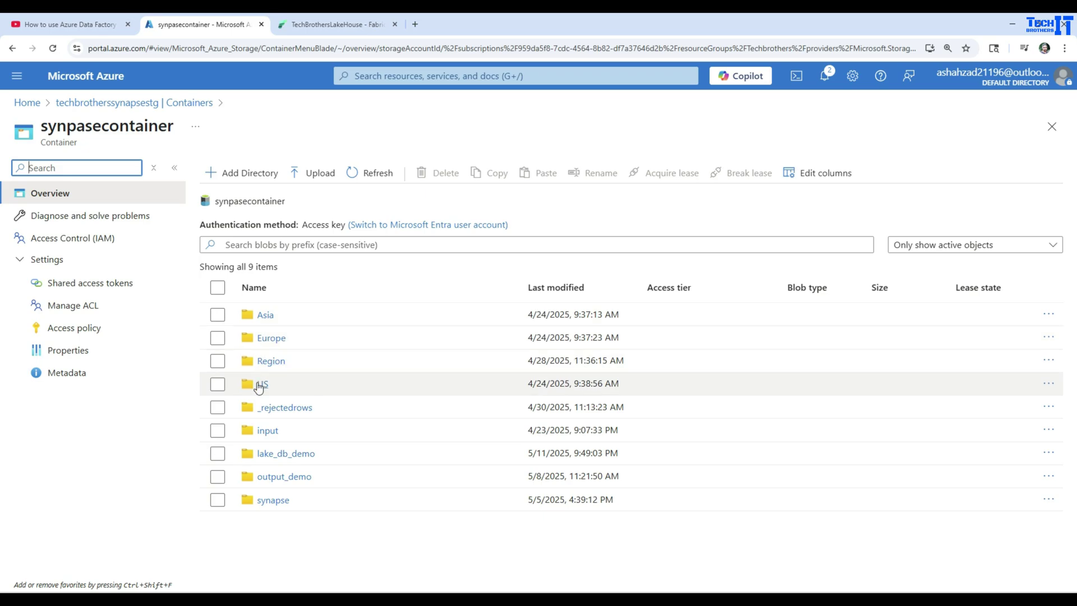
Examine the container's input folder and the product_json folder inside lake_db_demo, and return to the container root.
{"action": "left_click", "coordinate": [267, 431]}
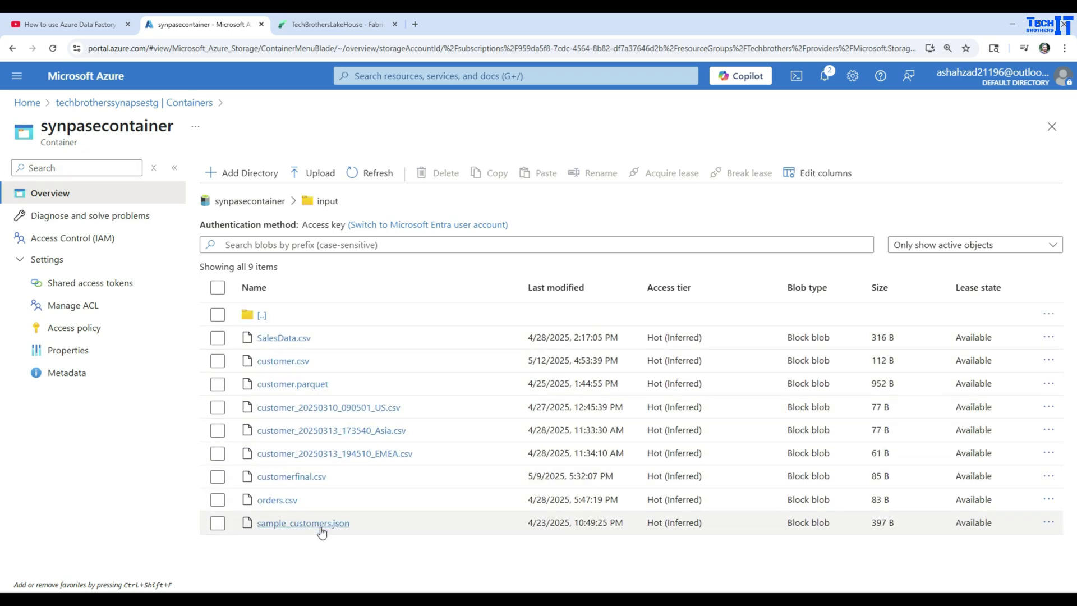
{"action": "left_click", "coordinate": [281, 206]}
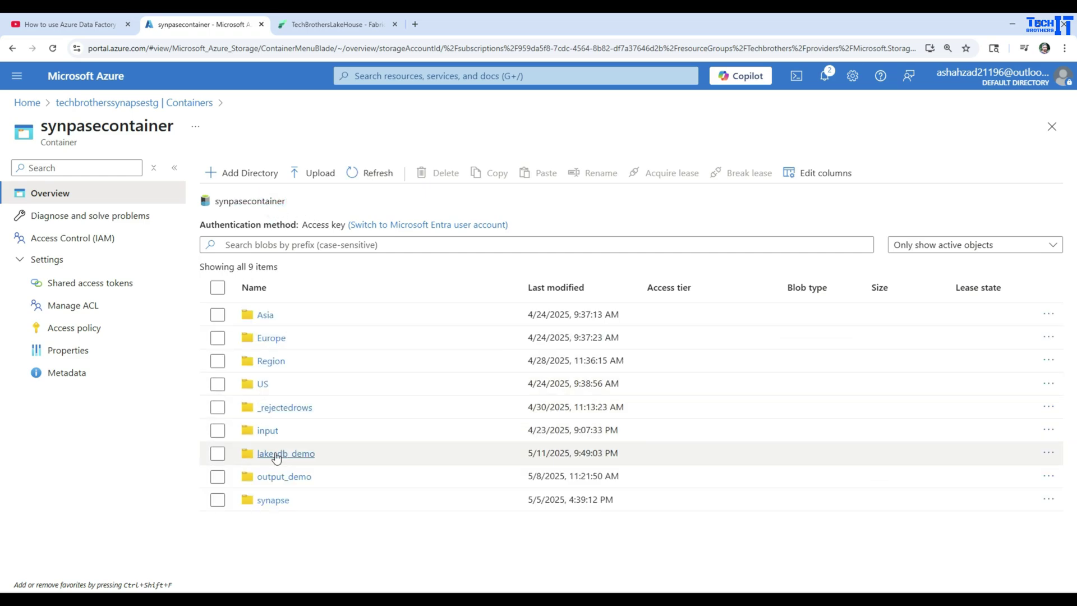
{"action": "left_click", "coordinate": [275, 458]}
{"action": "left_click", "coordinate": [275, 338]}
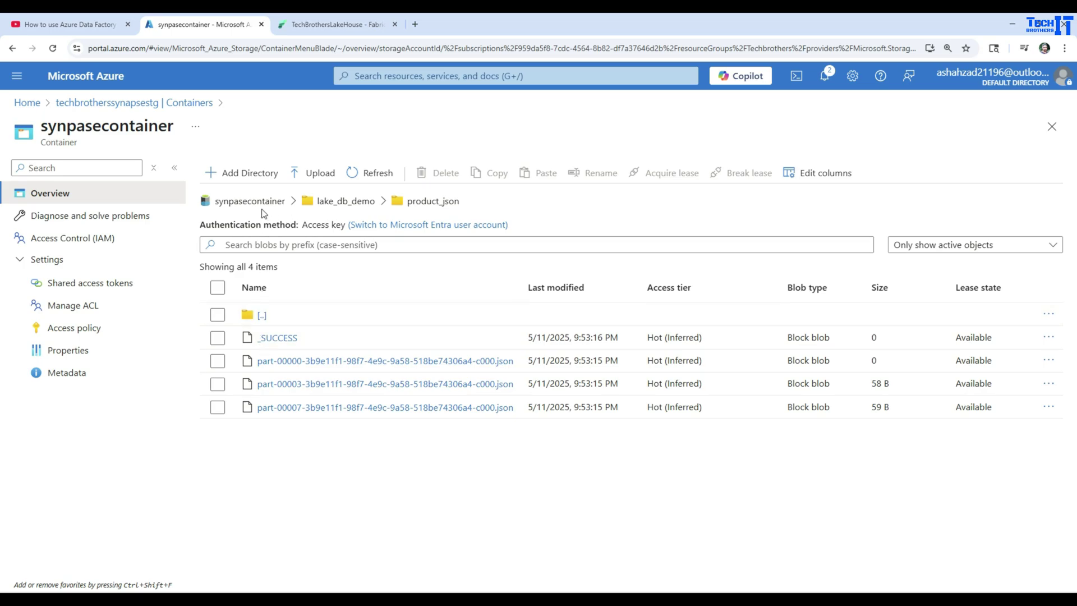
{"action": "left_click", "coordinate": [325, 203]}
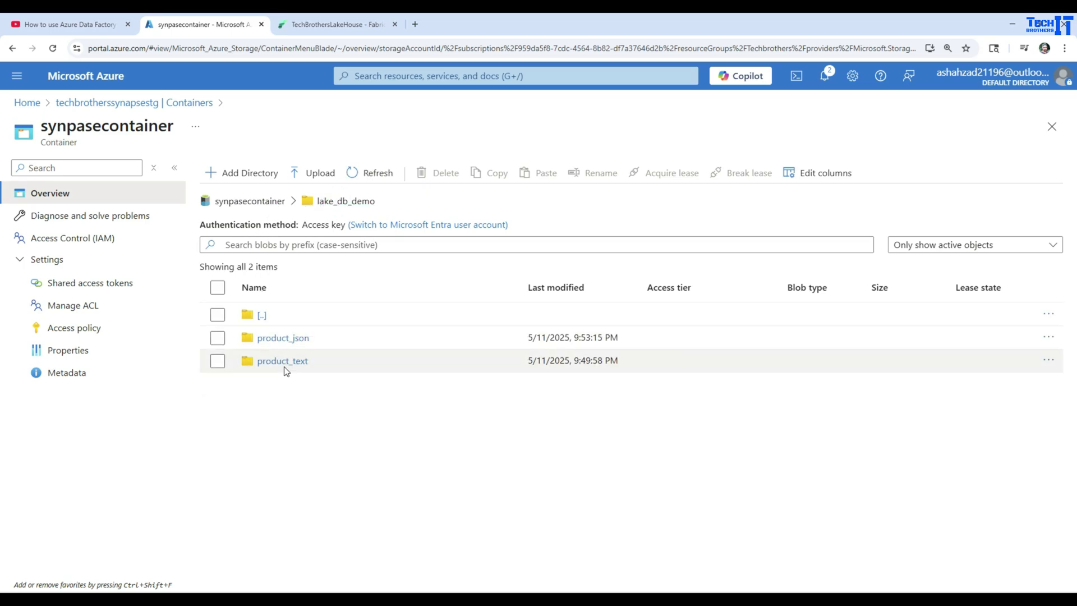
{"action": "left_click", "coordinate": [266, 203]}
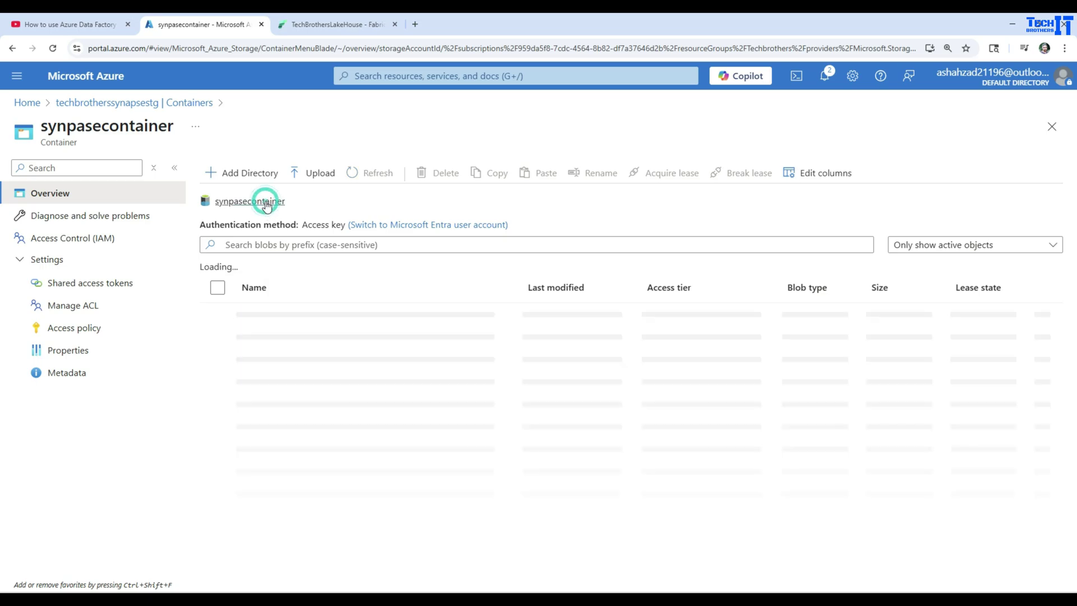
Switch back to Microsoft Fabric and create a new data pipeline named pipeline5 from the lakehouse.
{"action": "left_click", "coordinate": [318, 26]}
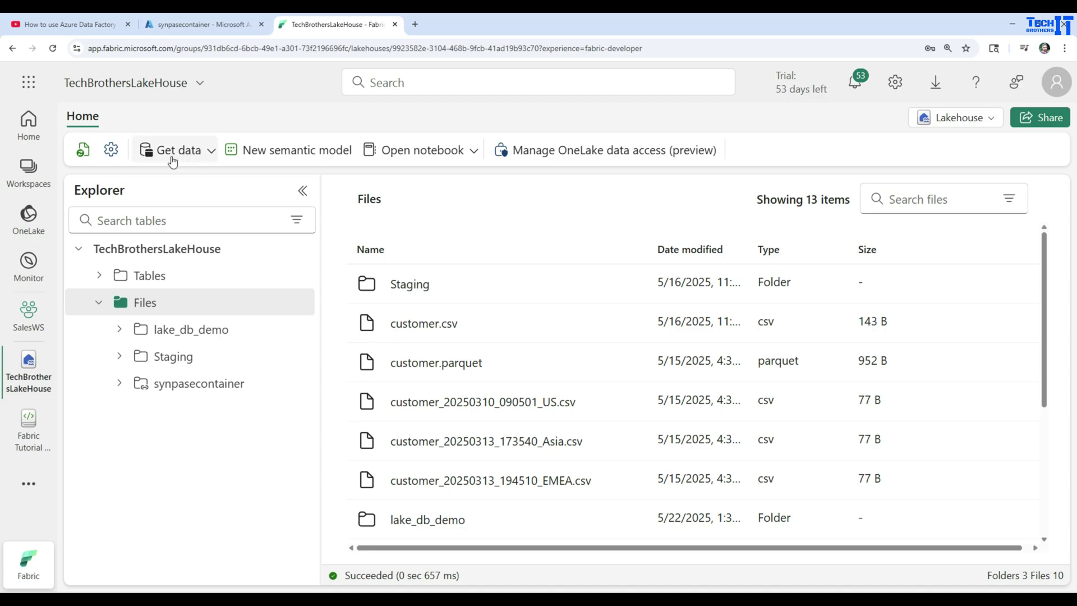
{"action": "left_click", "coordinate": [207, 155]}
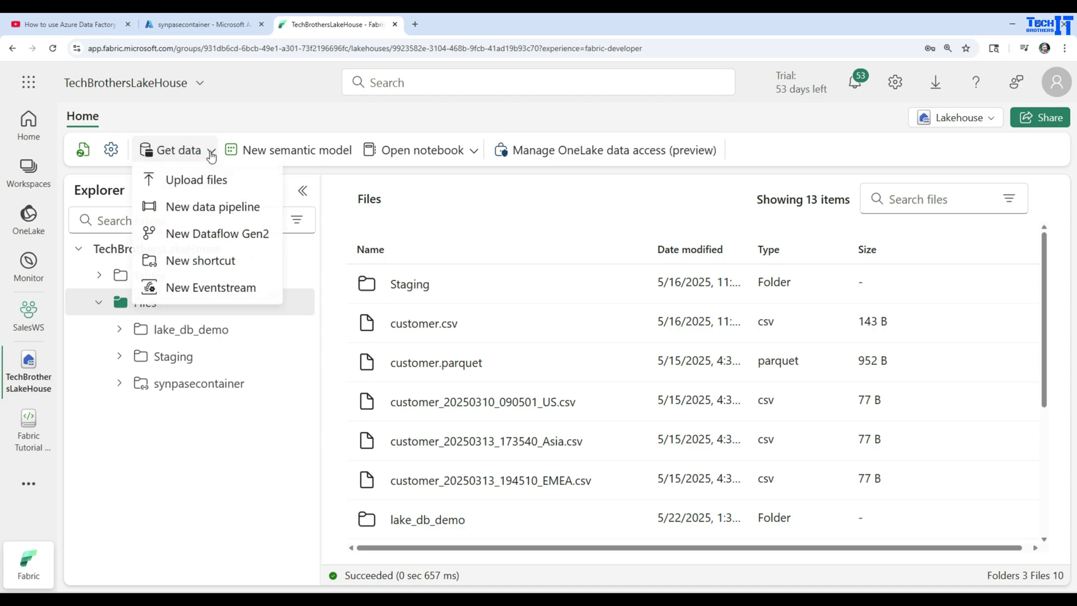
{"action": "left_click", "coordinate": [186, 209]}
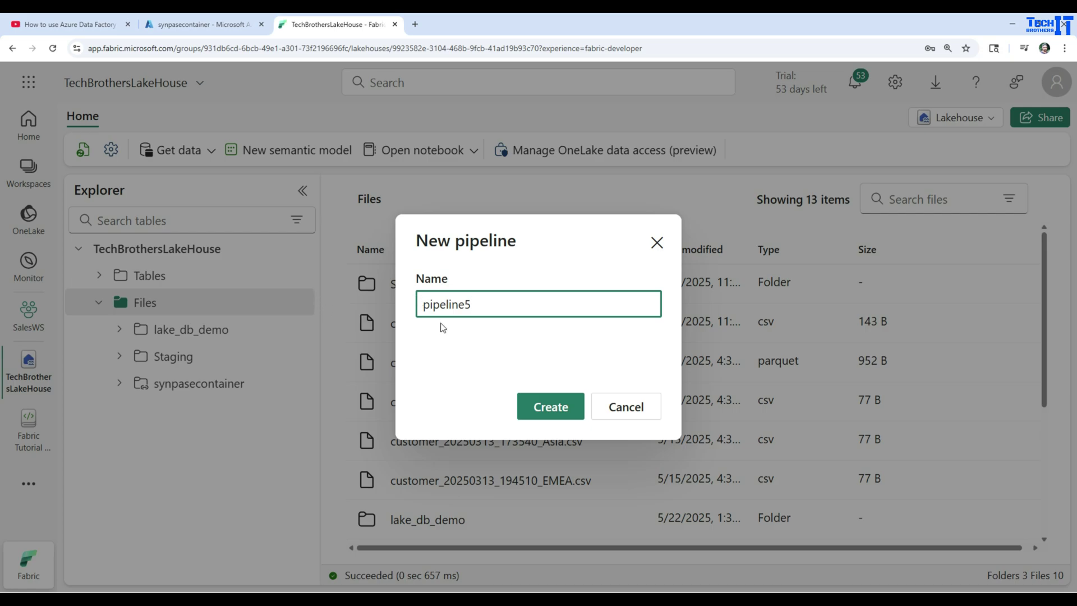
{"action": "left_click", "coordinate": [542, 407]}
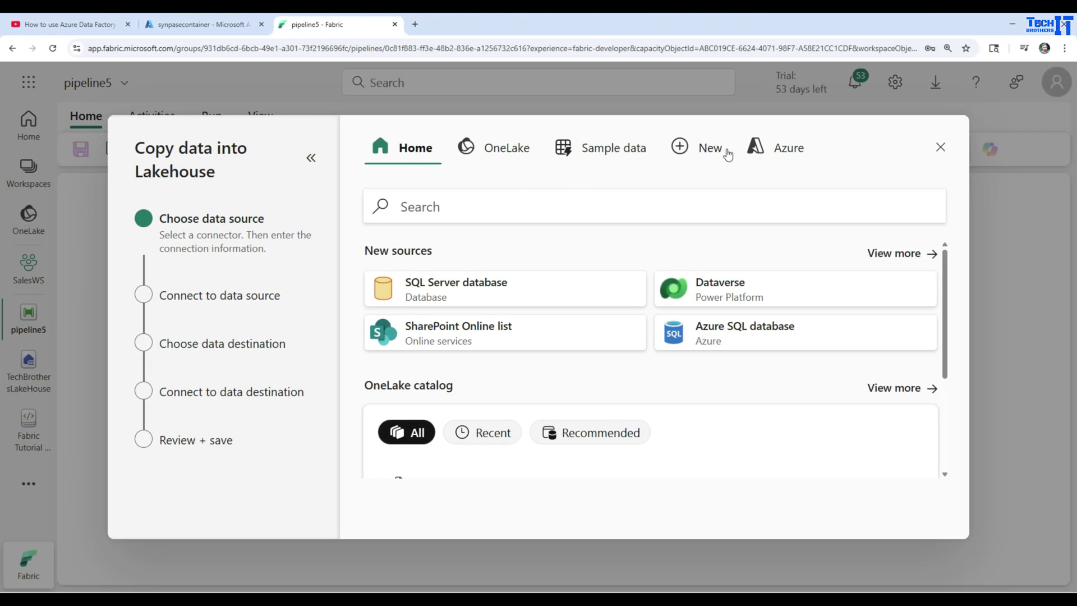
Search the new data sources for "data lake" and choose Azure Data Lake Storage Gen2 as the copy source.
{"action": "left_click", "coordinate": [711, 149]}
{"action": "left_click", "coordinate": [519, 208]}
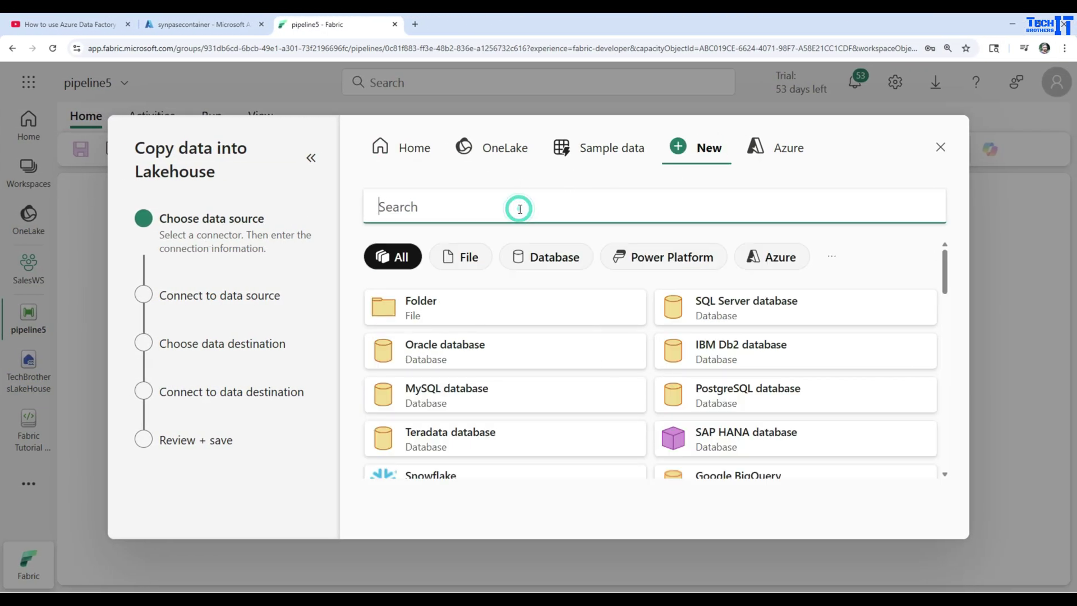
{"action": "type", "text": "dake"}
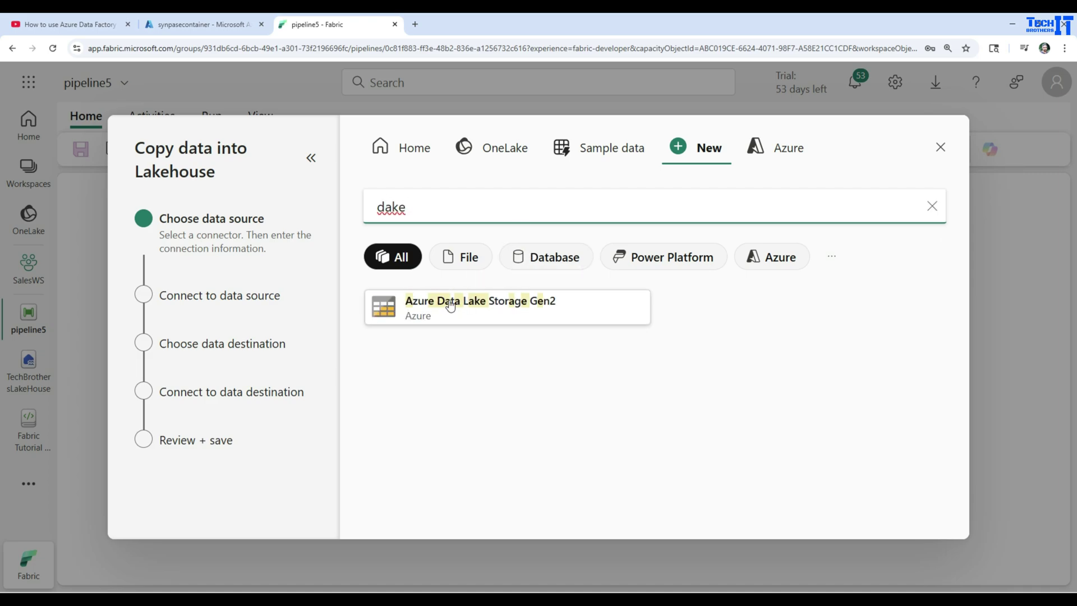
{"action": "key", "text": "BackSpace"}
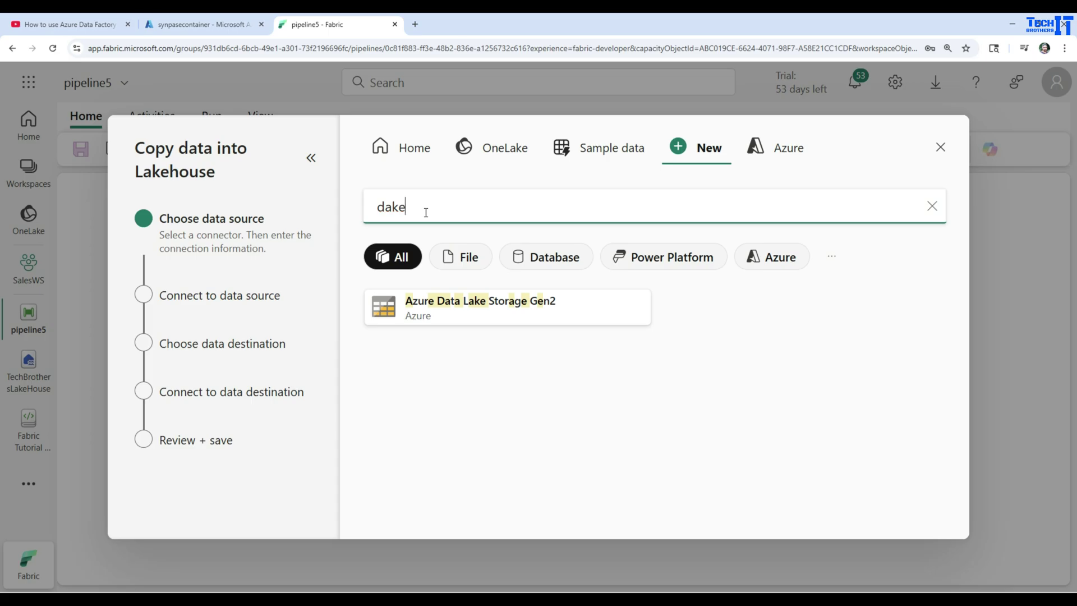
{"action": "key", "text": "BackSpace"}
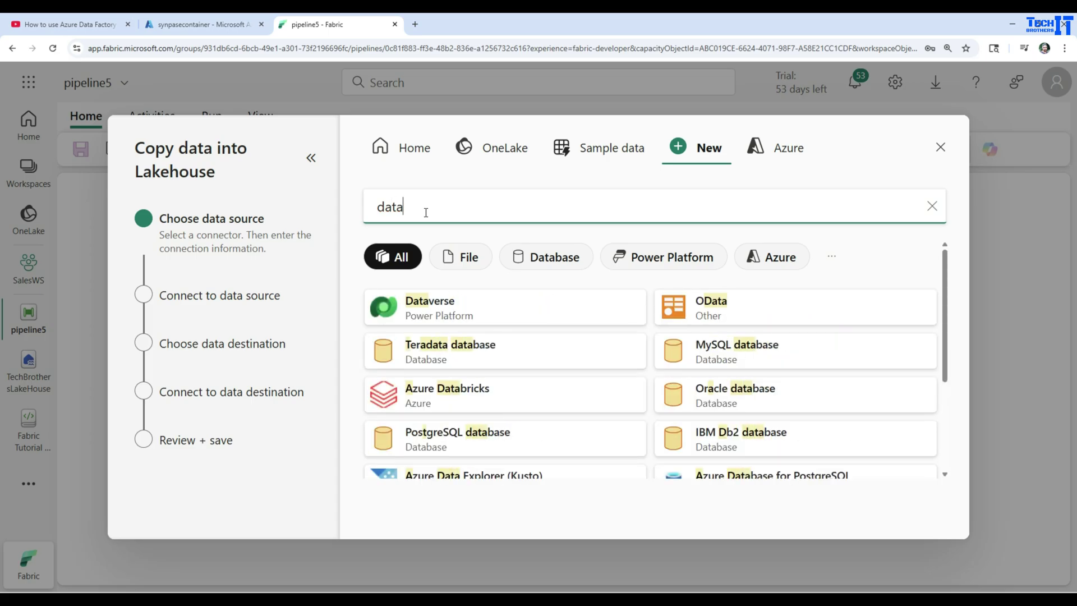
{"action": "key", "text": "BackSpace"}
{"action": "key", "text": "BackSpace"}
{"action": "key", "text": "BackSpace"}
{"action": "key", "text": "BackSpace"}
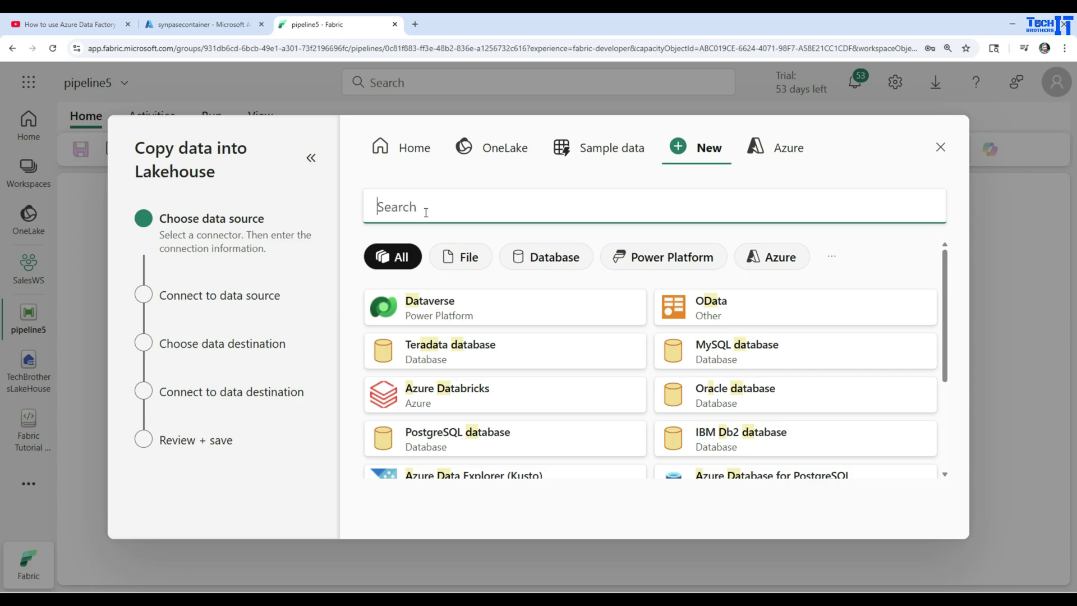
{"action": "type", "text": "data lake"}
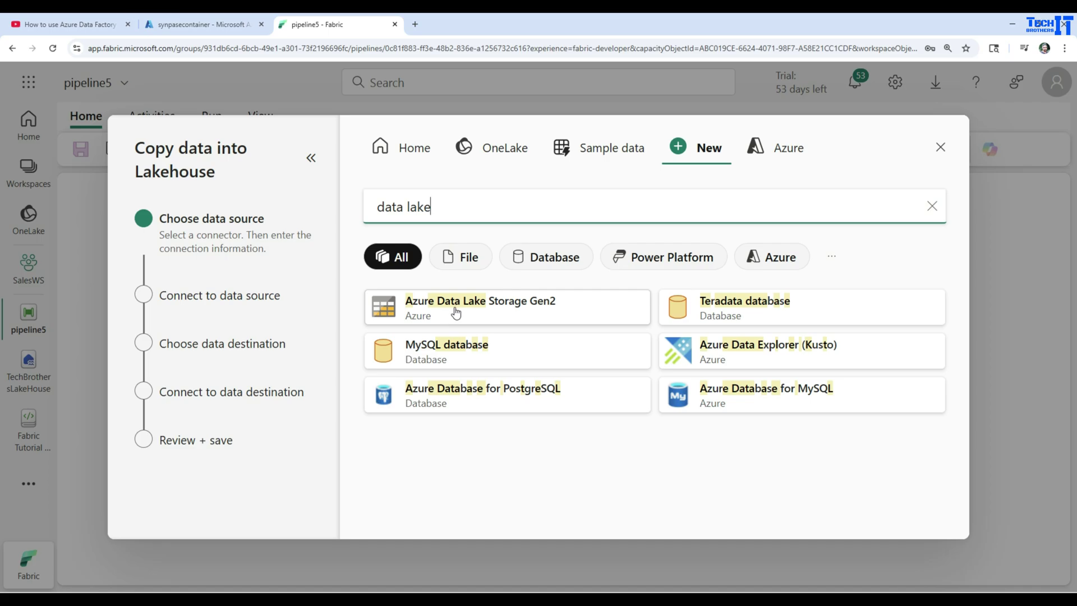
{"action": "left_click", "coordinate": [505, 306]}
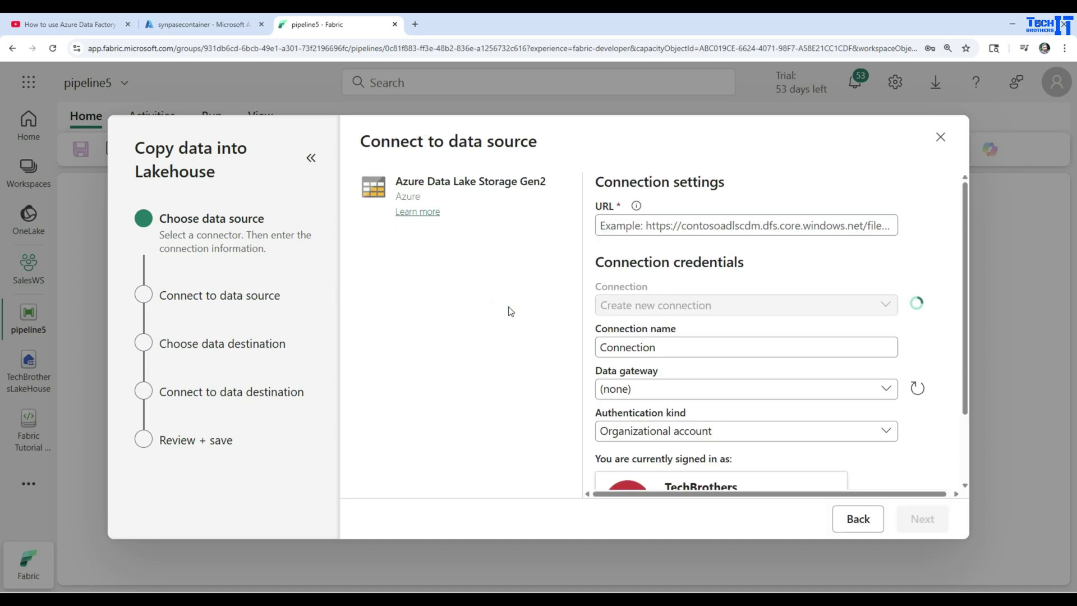
{"action": "left_click", "coordinate": [791, 227]}
{"action": "key", "text": "alt+Tab"}
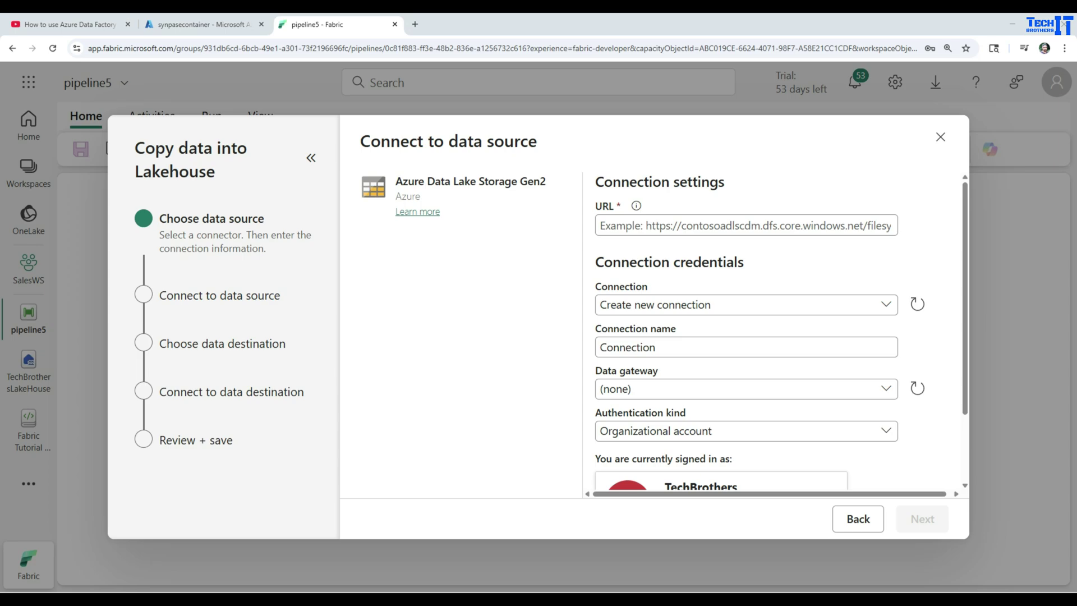
{"action": "left_click", "coordinate": [782, 226]}
{"action": "type", "text": "https://techbrotherssynapsestg.dfs.core.windows.net/"}
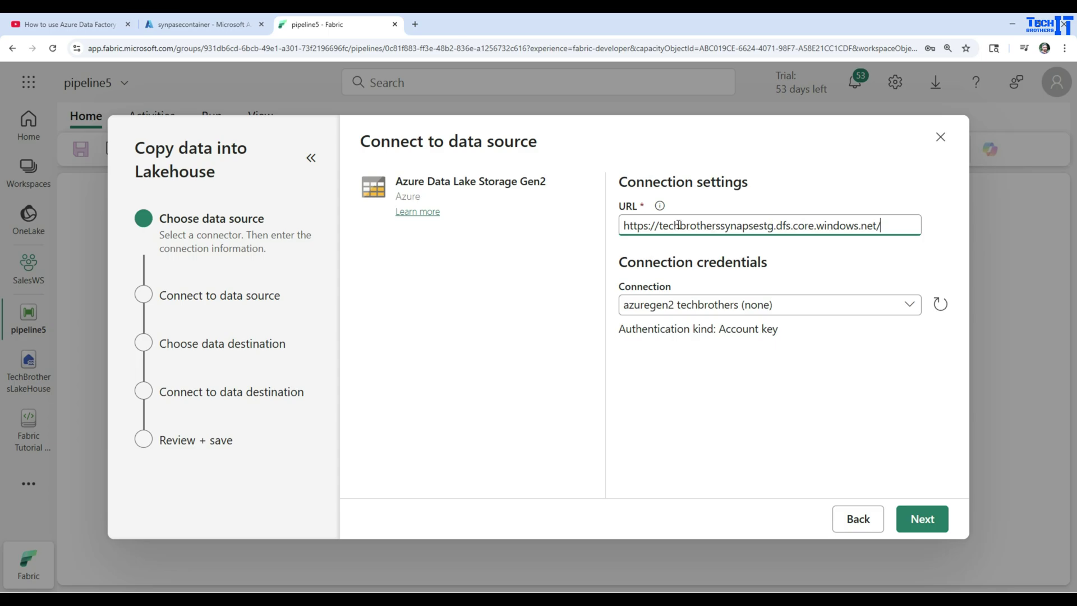
Compare the account name and endpoint suffix in the connection URL with the storage account shown in the Azure portal.
{"action": "left_click_drag", "start_coordinate": [657, 226], "coordinate": [779, 226]}
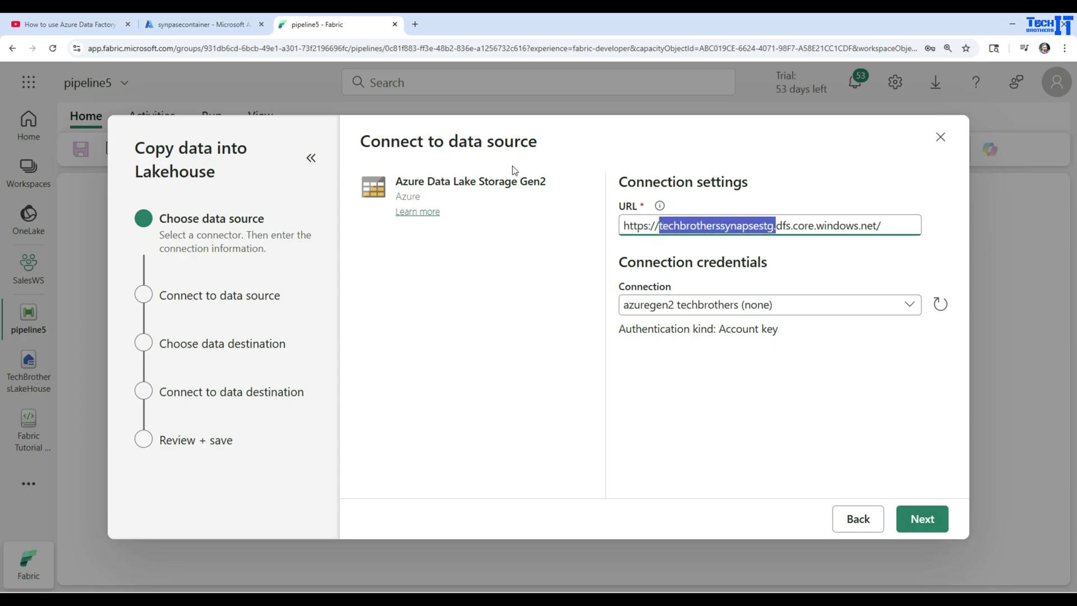
{"action": "left_click", "coordinate": [229, 25]}
{"action": "left_click", "coordinate": [156, 103]}
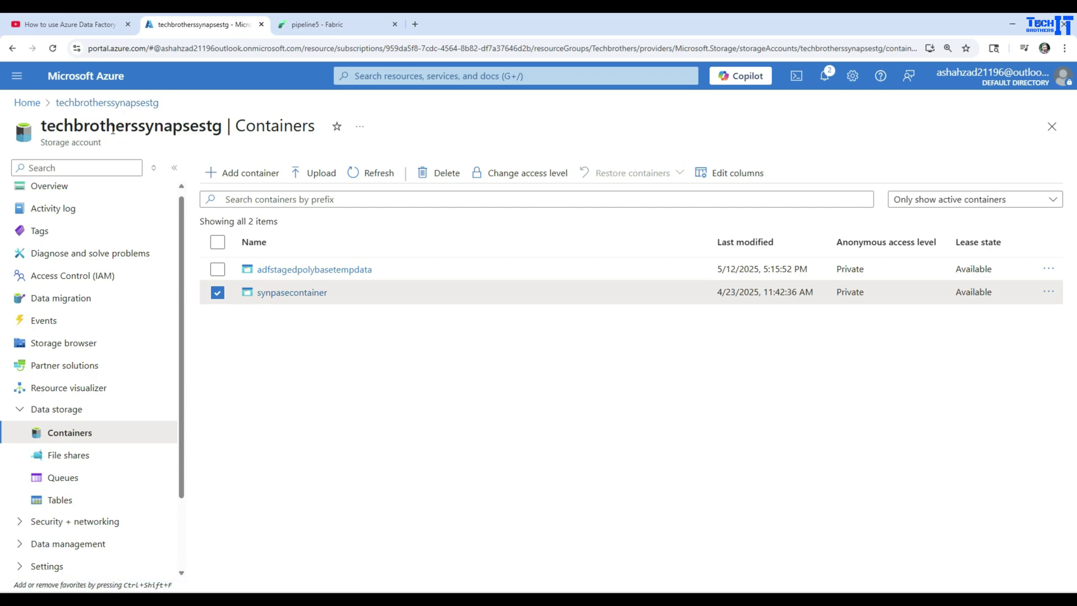
{"action": "left_click", "coordinate": [314, 25]}
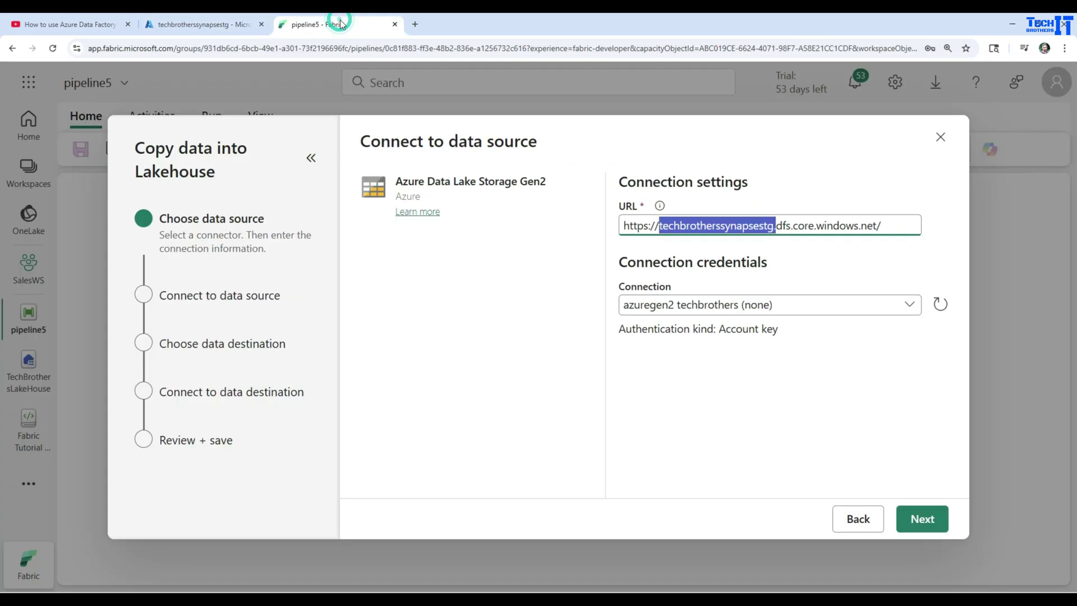
{"action": "left_click", "coordinate": [725, 230]}
{"action": "left_click_drag", "start_coordinate": [778, 226], "coordinate": [905, 227]}
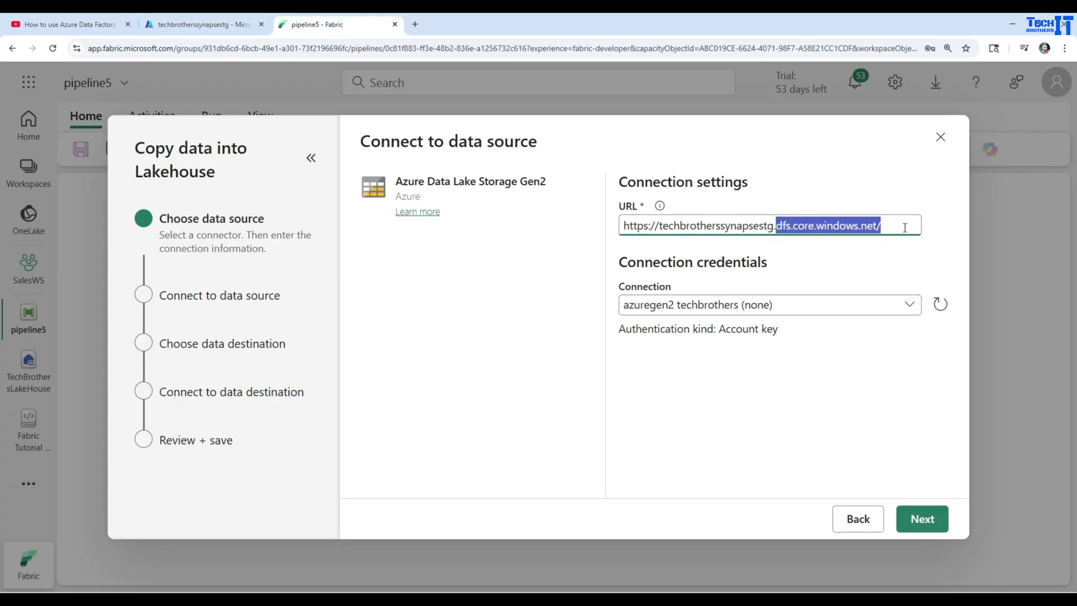
{"action": "double_click", "coordinate": [719, 226]}
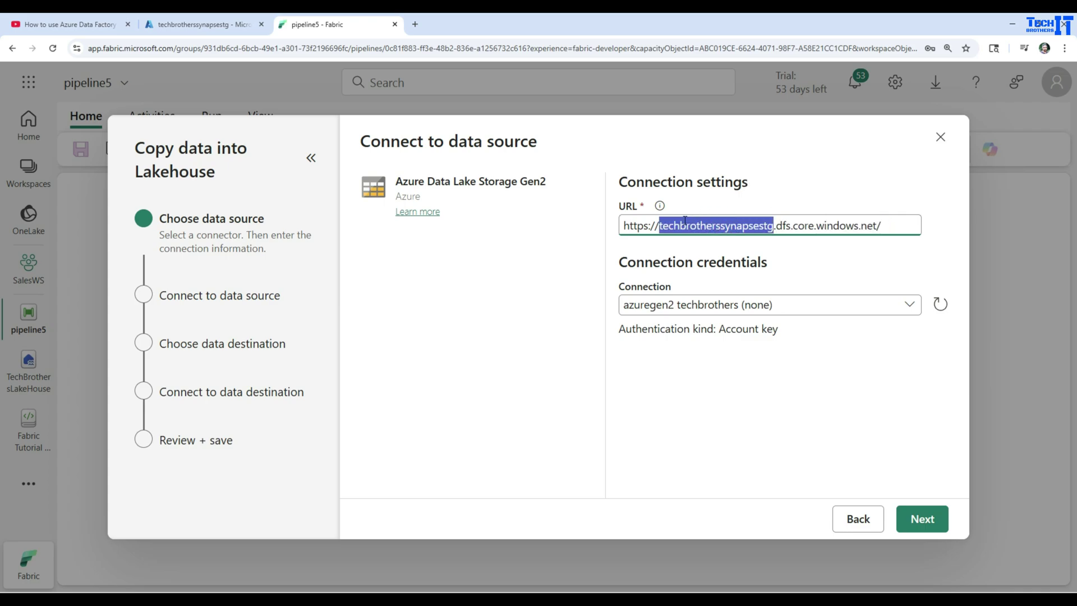
Choose to create a new connection for the data lake source and name it techbd_containercopy.
{"action": "left_click", "coordinate": [874, 308]}
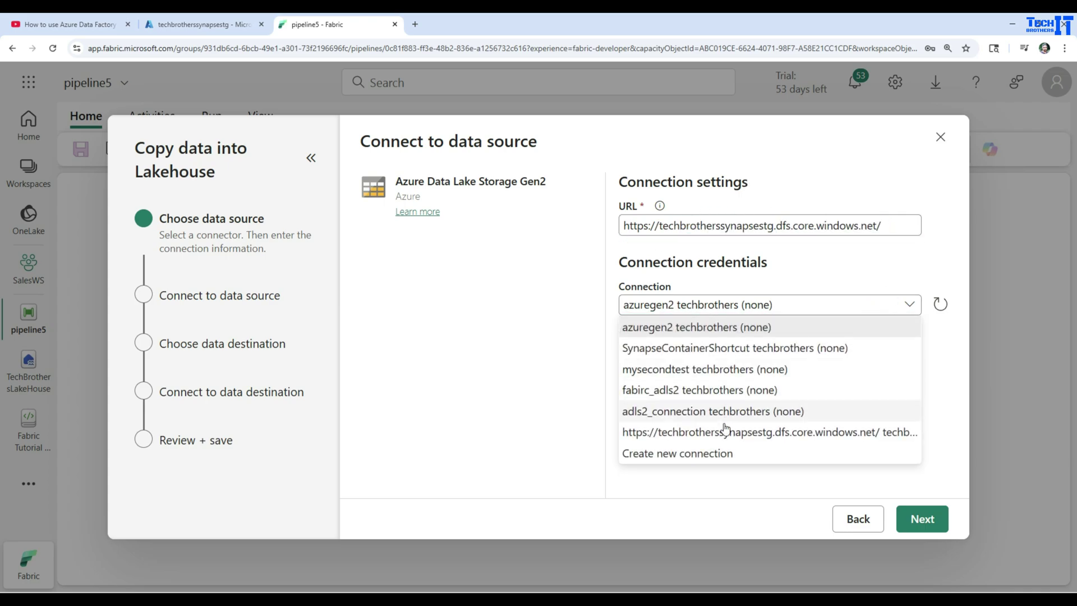
{"action": "left_click", "coordinate": [699, 454]}
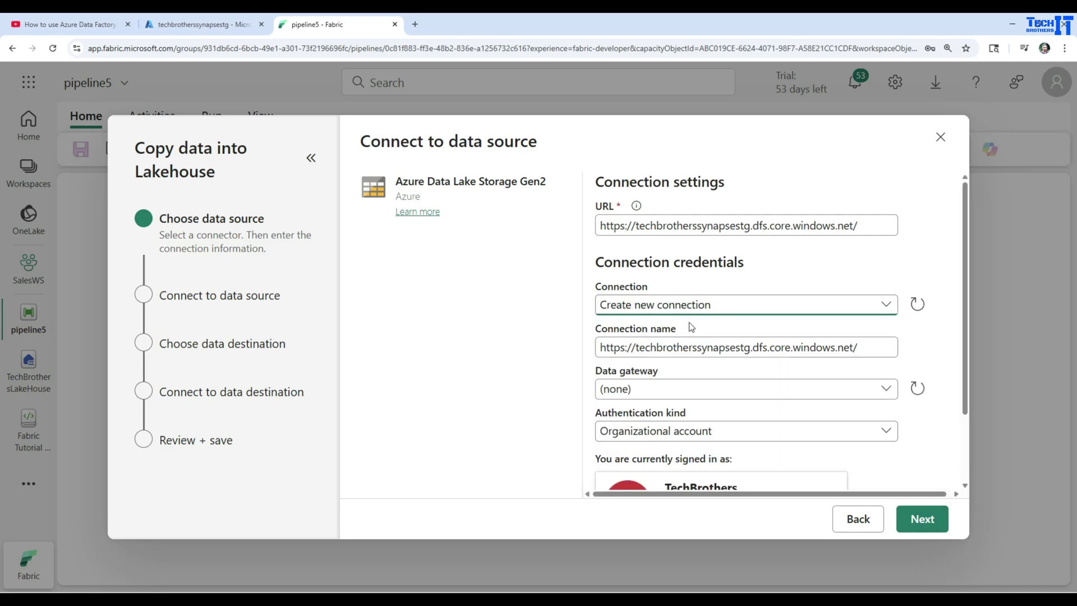
{"action": "left_click_drag", "start_coordinate": [860, 348], "coordinate": [547, 347]}
{"action": "type", "text": "techbd_containercopy"}
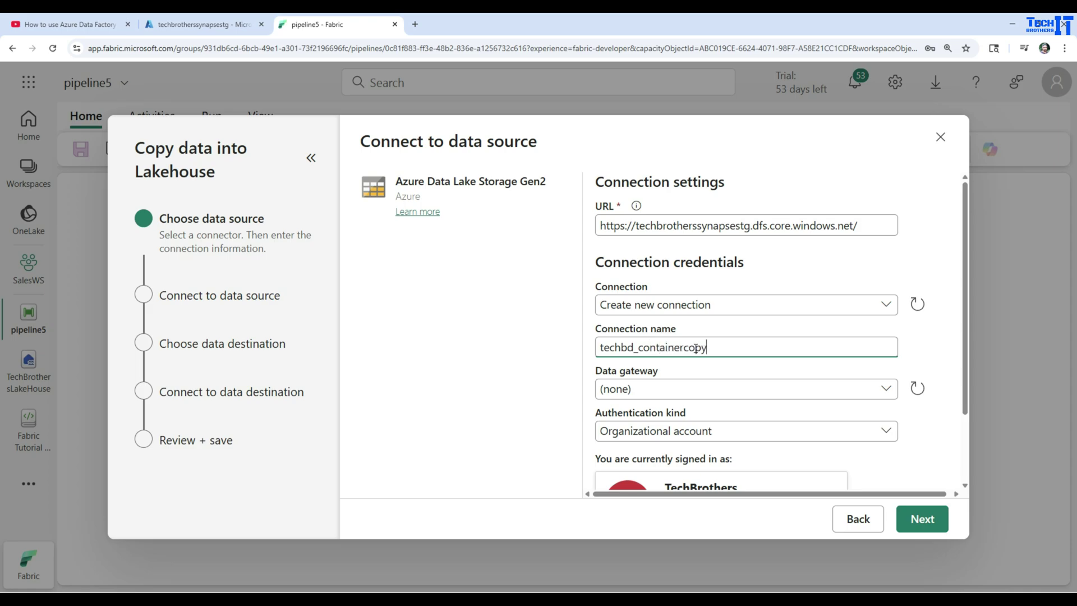
{"action": "left_click_drag", "start_coordinate": [711, 342], "coordinate": [596, 351]}
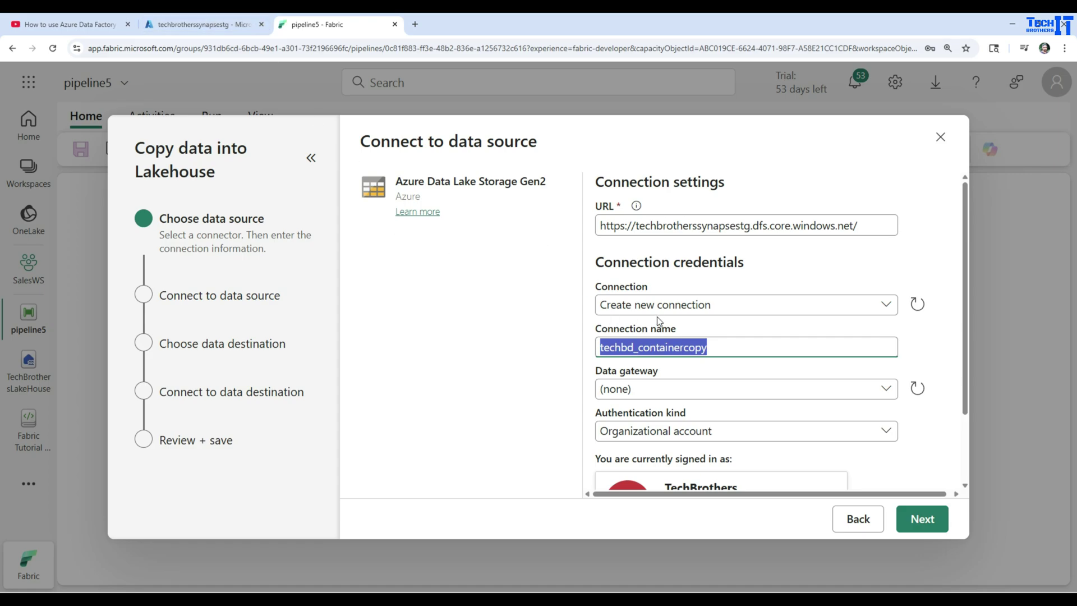
Set the new connection's authentication kind to Account key and make its key field ready for entry.
{"action": "scroll", "coordinate": [707, 397], "scroll_direction": "down", "scroll_amount": 2}
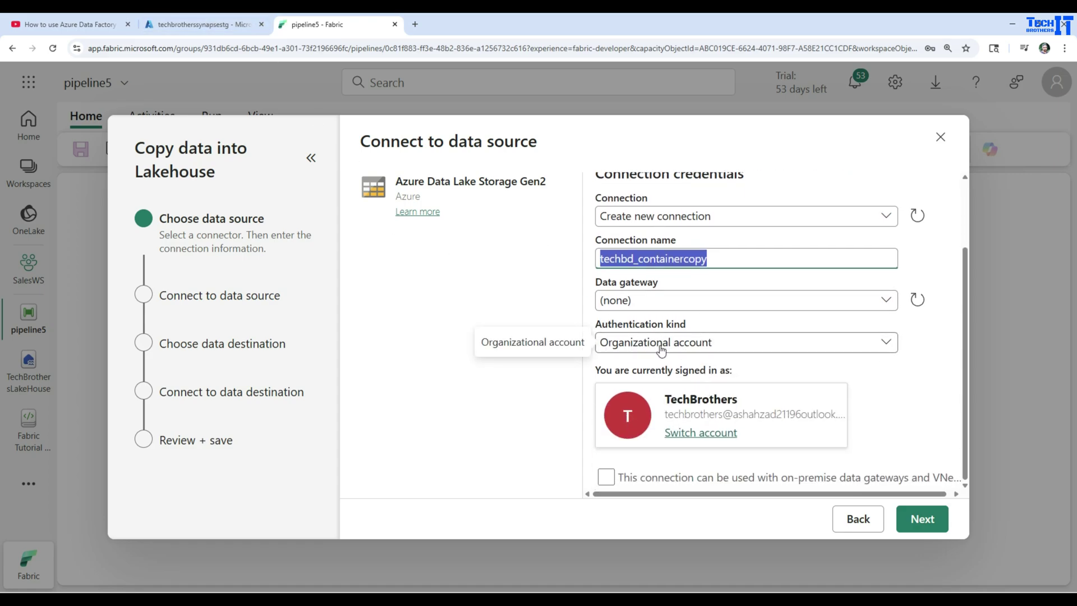
{"action": "left_click", "coordinate": [661, 349]}
{"action": "left_click", "coordinate": [641, 370]}
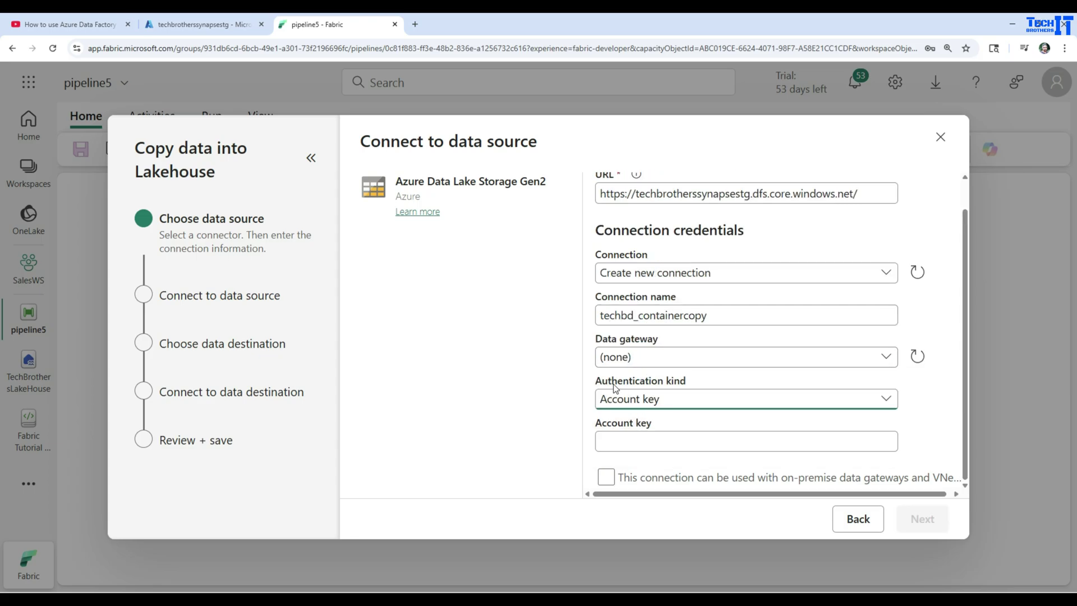
{"action": "left_click", "coordinate": [667, 442]}
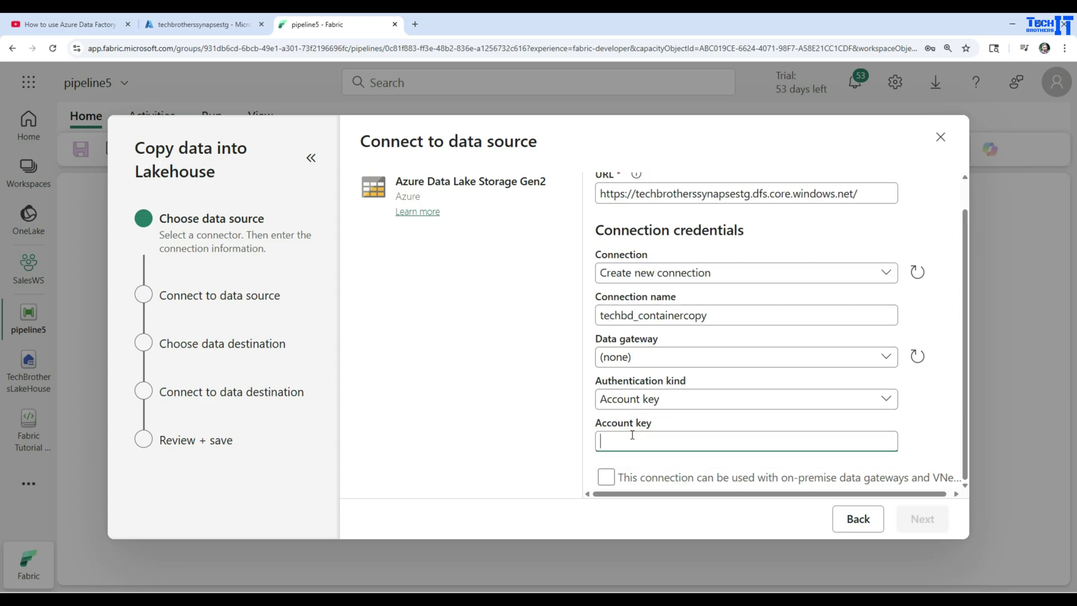
Switch to the Azure portal, open the access keys of the techbrotherssynapsestg storage account, and reveal and copy the key1 key.
{"action": "left_click", "coordinate": [202, 26]}
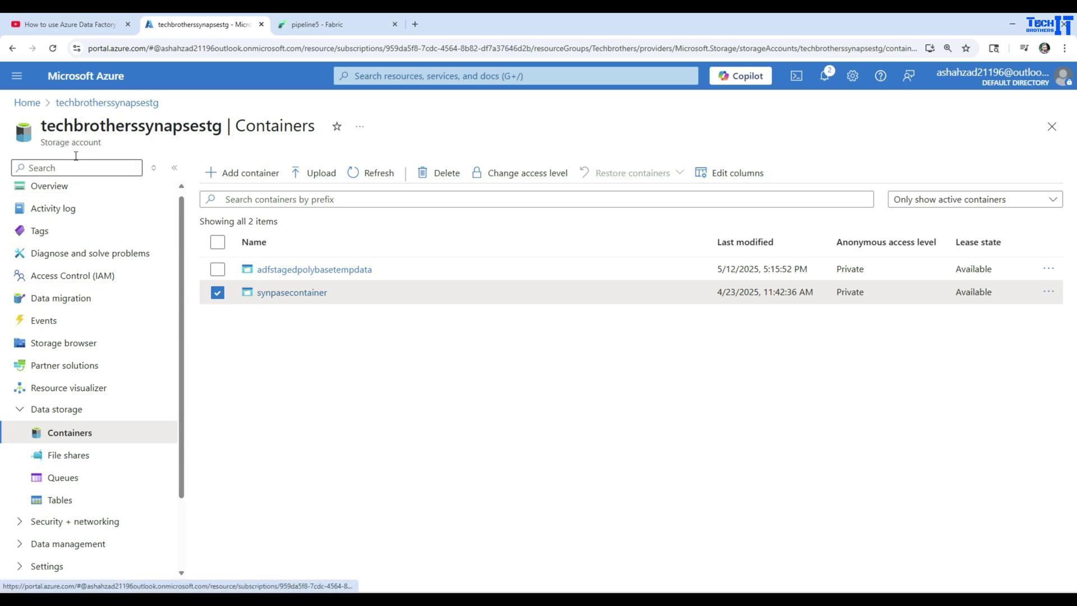
{"action": "left_click", "coordinate": [31, 406]}
{"action": "left_click", "coordinate": [54, 432]}
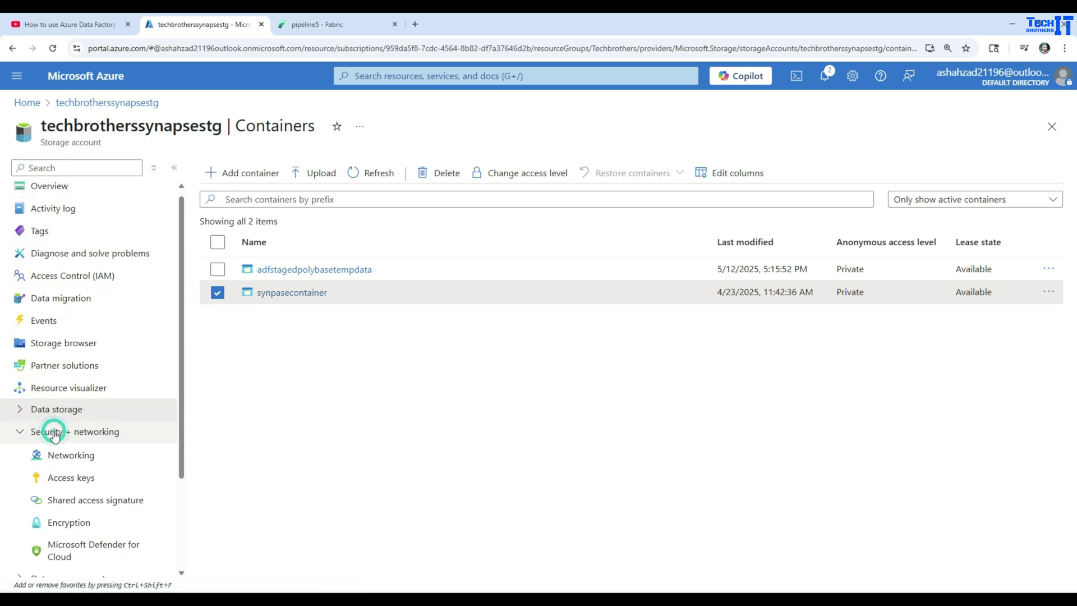
{"action": "left_click", "coordinate": [74, 479]}
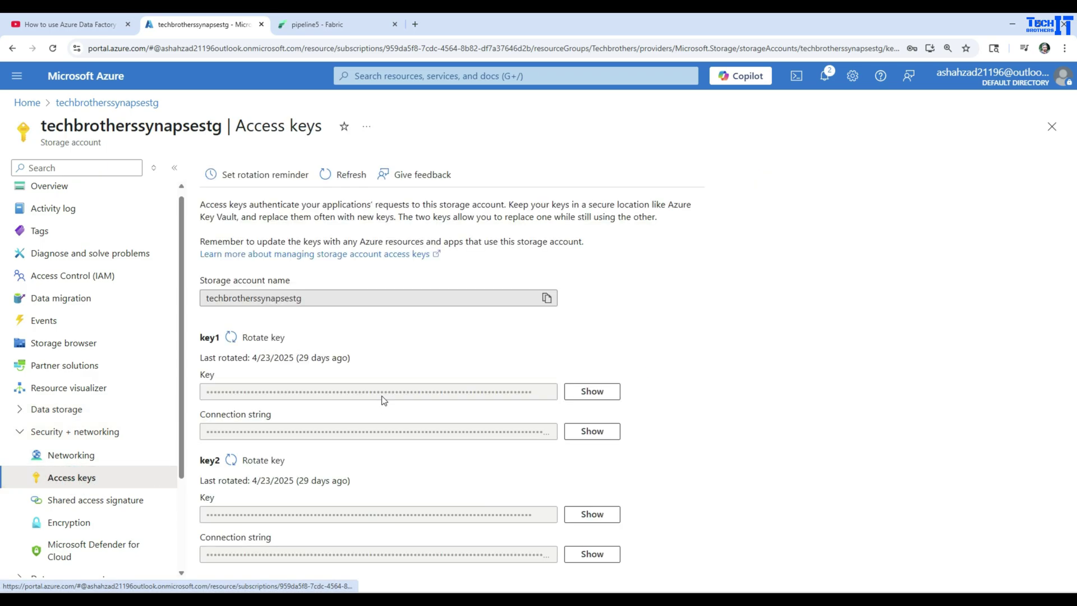
{"action": "left_click", "coordinate": [590, 394]}
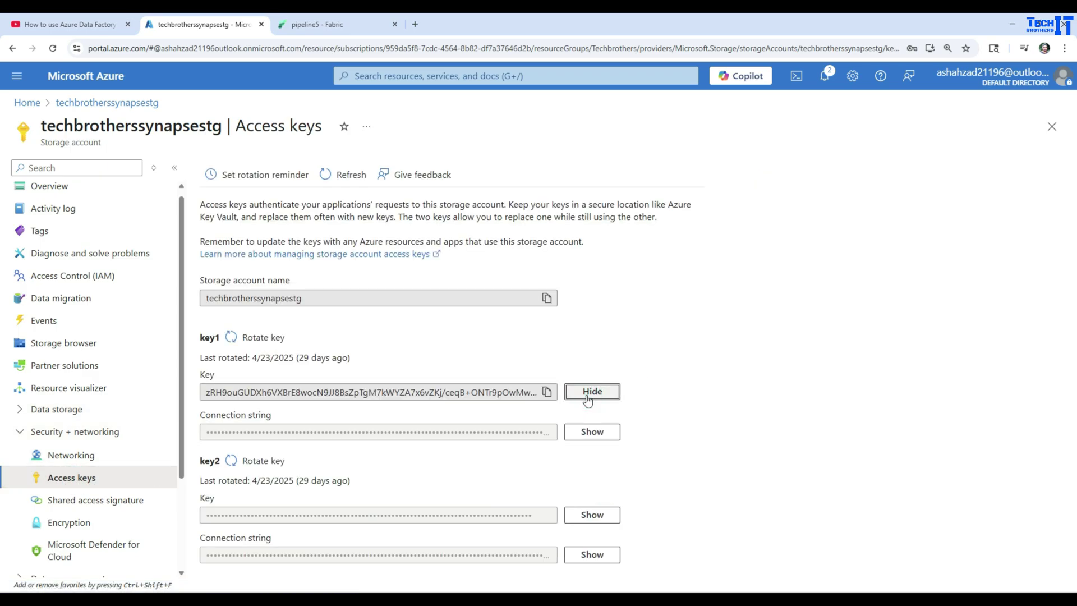
{"action": "left_click", "coordinate": [547, 392]}
Switch back to Microsoft Fabric, paste the storage account key into the Account key field and connect to the data source.
{"action": "left_click", "coordinate": [333, 26]}
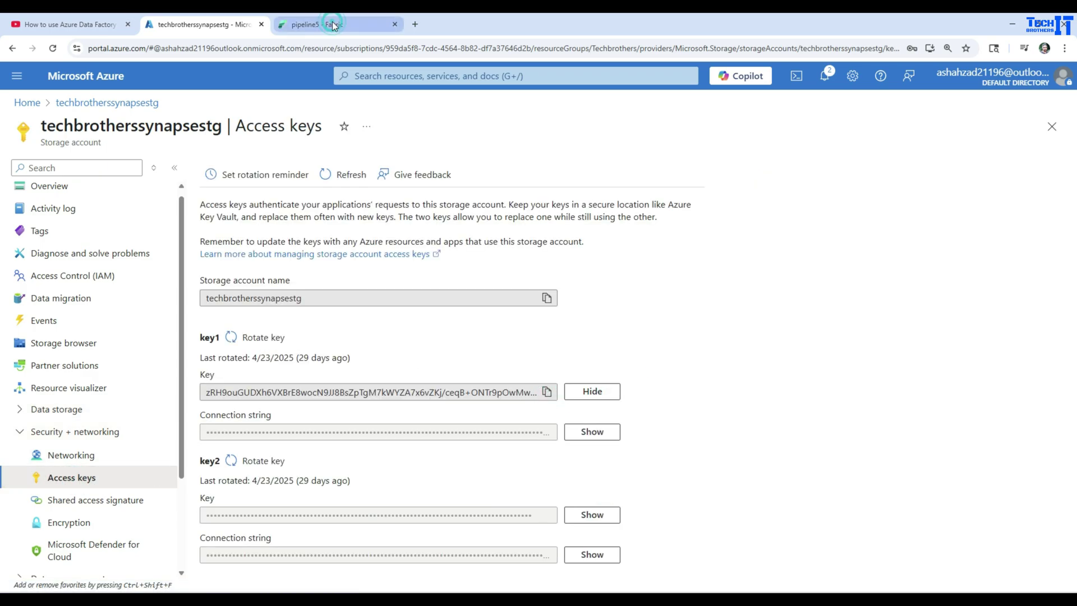
{"action": "key", "text": "ctrl+v"}
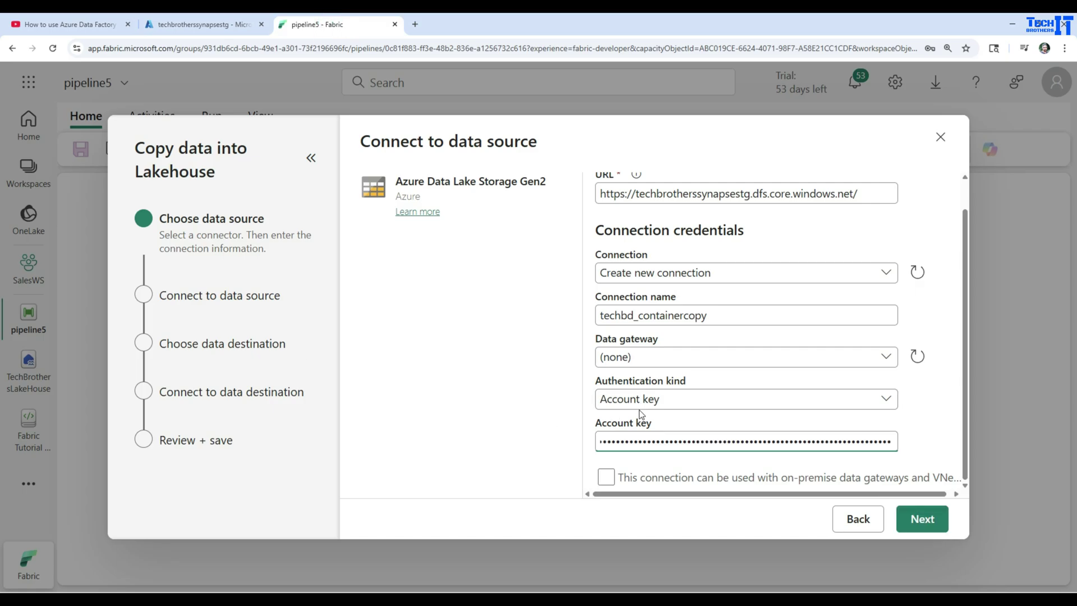
{"action": "left_click", "coordinate": [933, 517]}
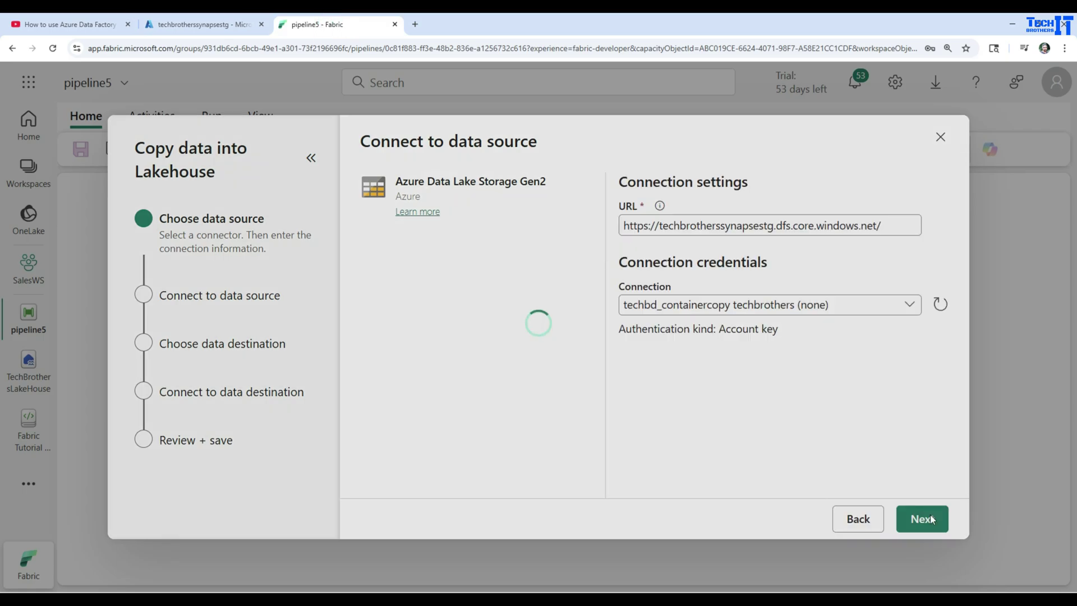
{"action": "left_click", "coordinate": [930, 514]}
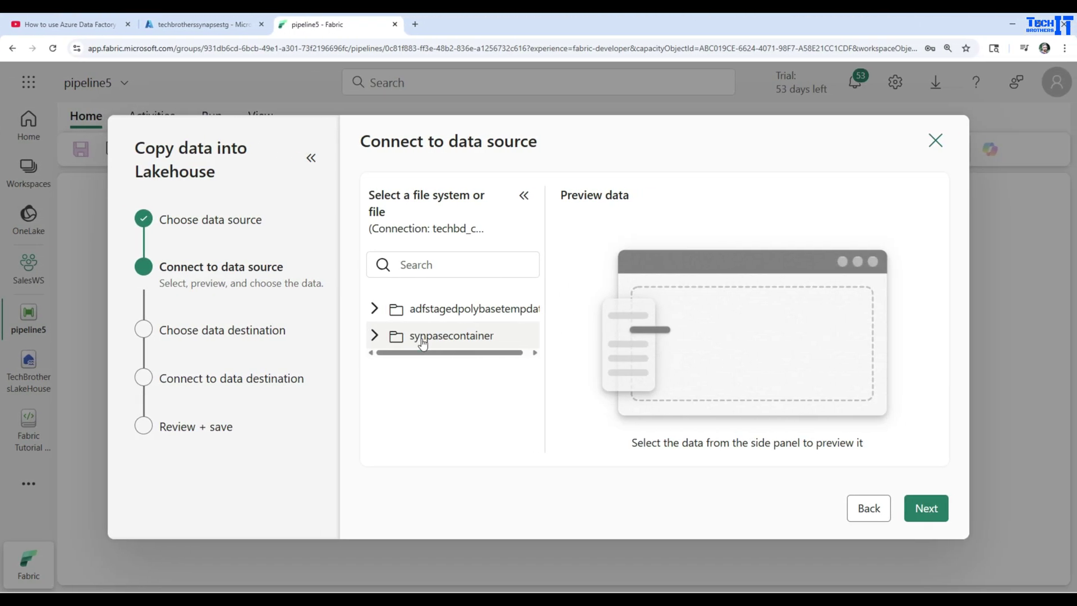
Select synpasecontainer as the source, check its subfolders and enable Schema agnostic (binary copy).
{"action": "left_click", "coordinate": [426, 339]}
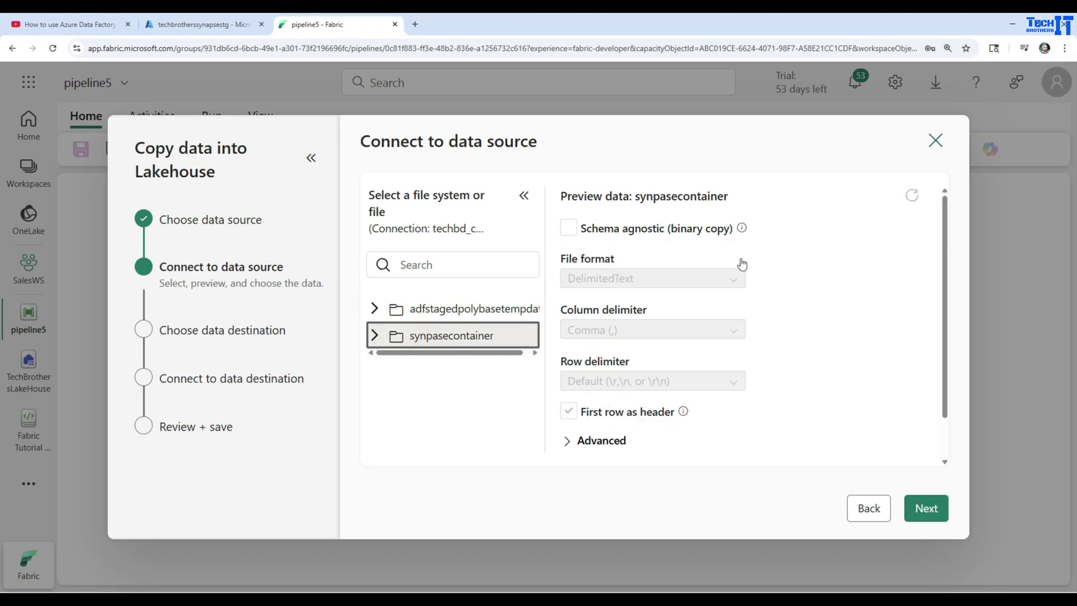
{"action": "scroll", "coordinate": [808, 365], "scroll_direction": "down", "scroll_amount": 1}
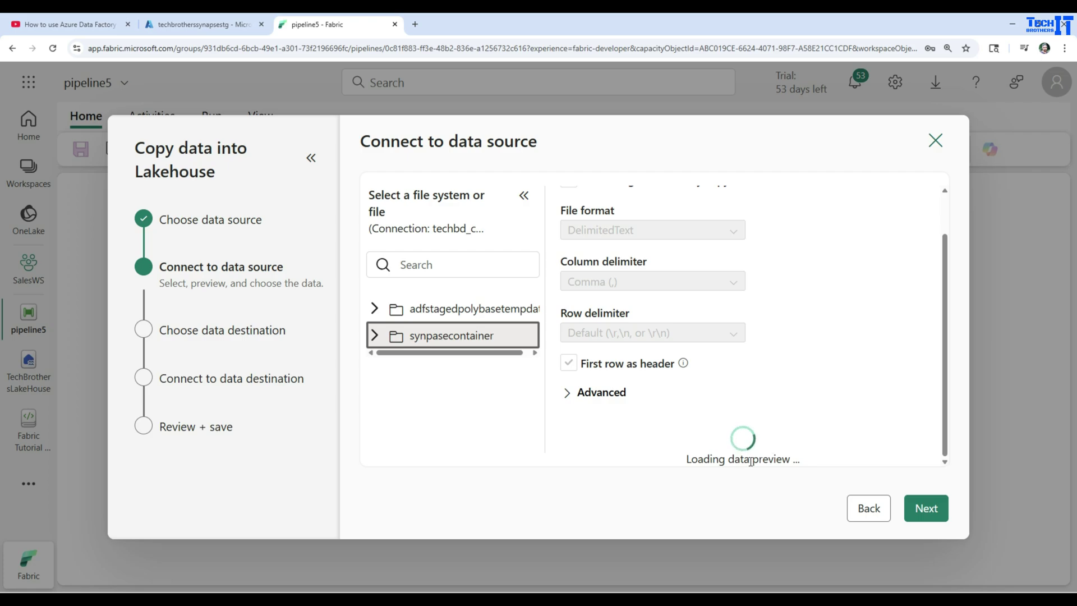
{"action": "left_click", "coordinate": [373, 336]}
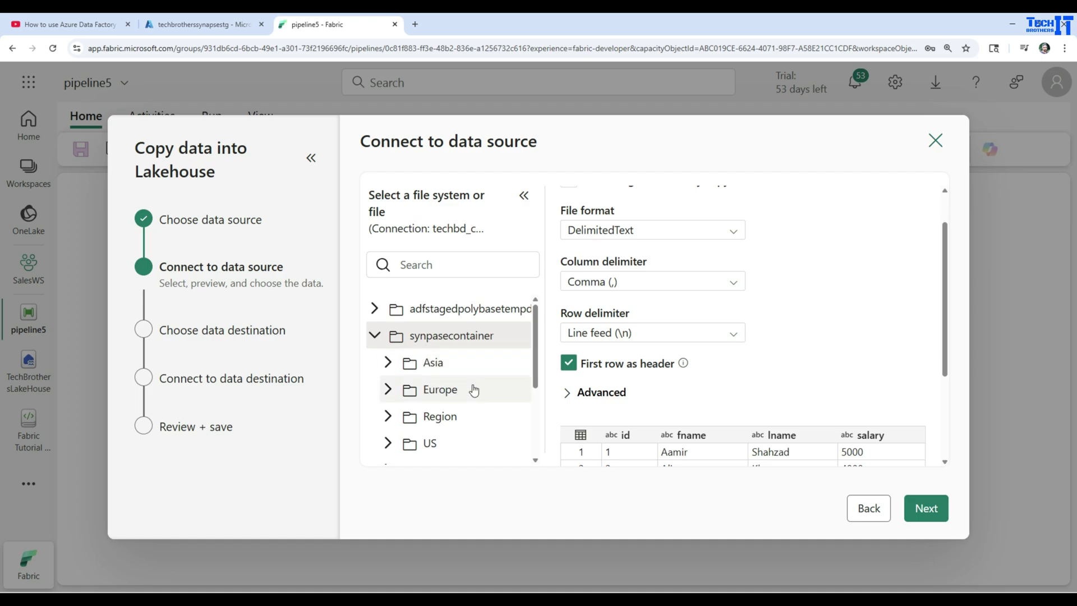
{"action": "left_click", "coordinate": [374, 336]}
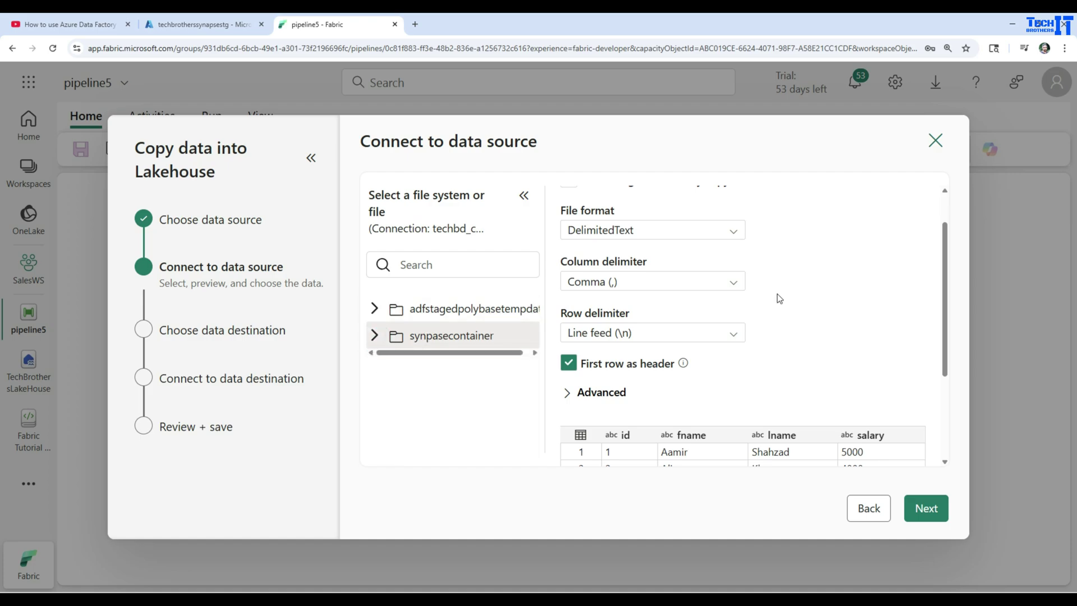
{"action": "left_click", "coordinate": [569, 230]}
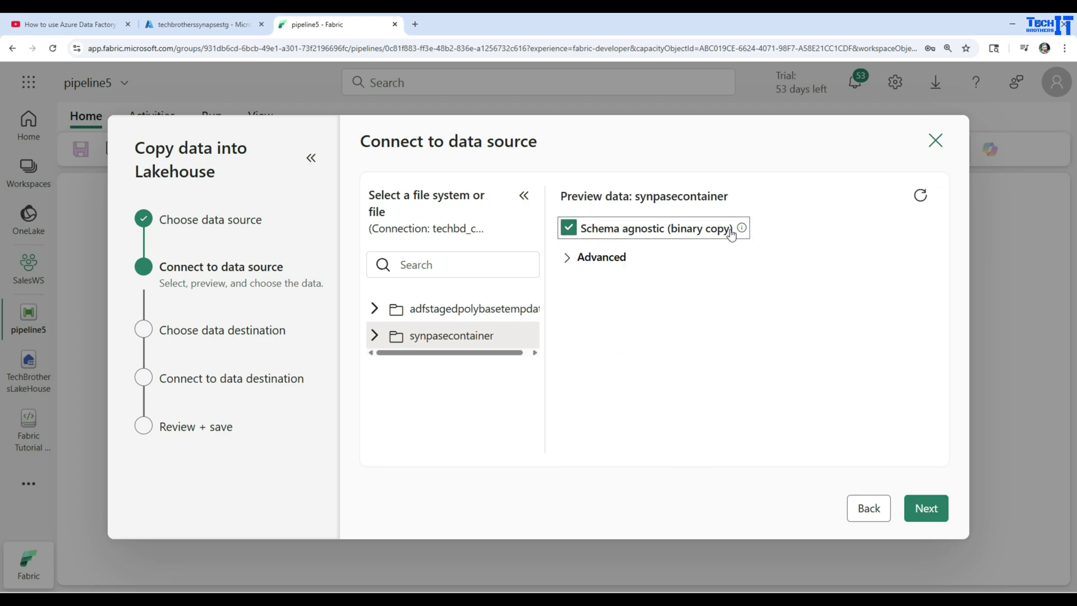
{"action": "mouse_move", "coordinate": [743, 229]}
Review the advanced compression types, keep No compression and continue to the data destination settings.
{"action": "left_click", "coordinate": [566, 257]}
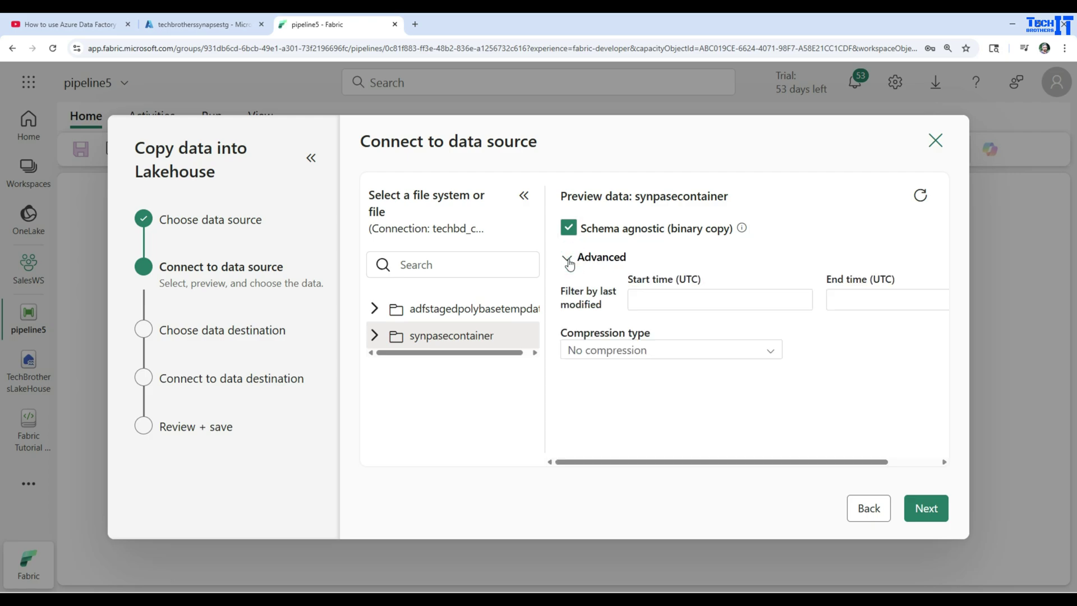
{"action": "left_click", "coordinate": [772, 352]}
{"action": "scroll", "coordinate": [752, 401], "scroll_direction": "down", "scroll_amount": 1}
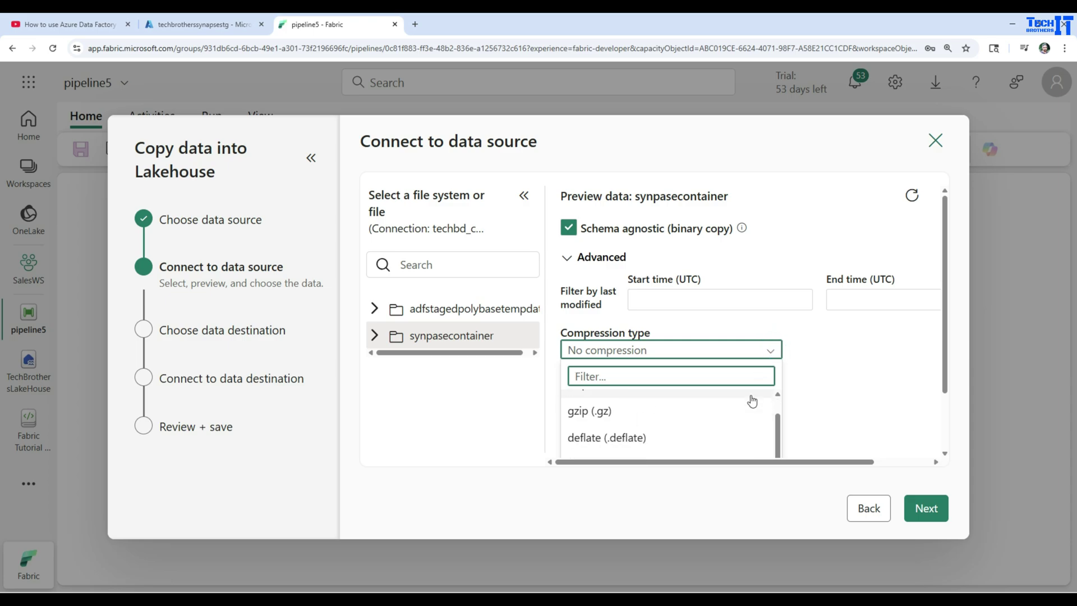
{"action": "scroll", "coordinate": [752, 400], "scroll_direction": "down", "scroll_amount": 2}
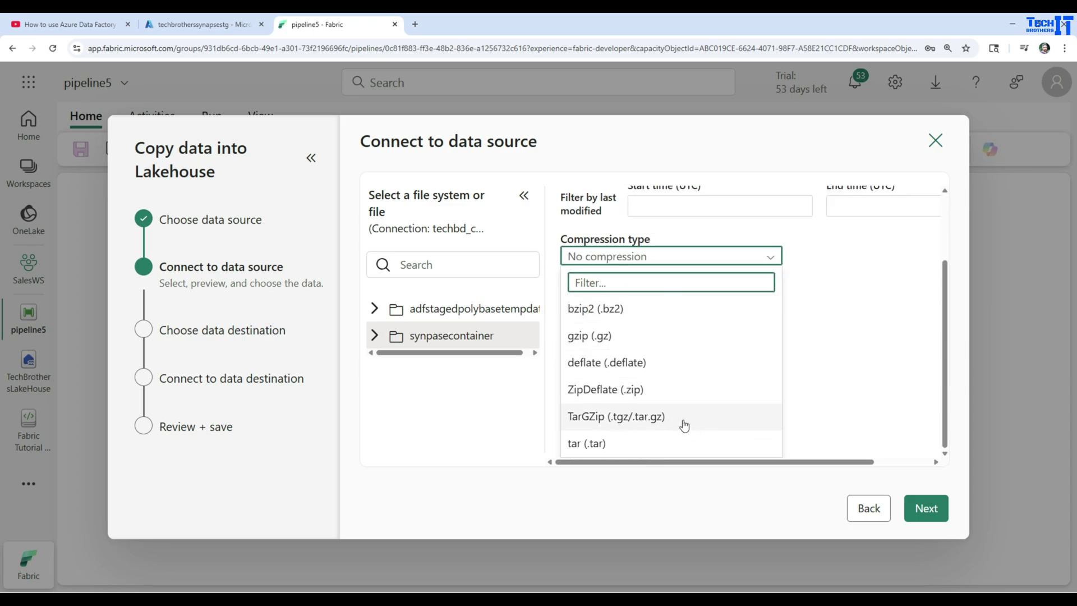
{"action": "left_click", "coordinate": [816, 306]}
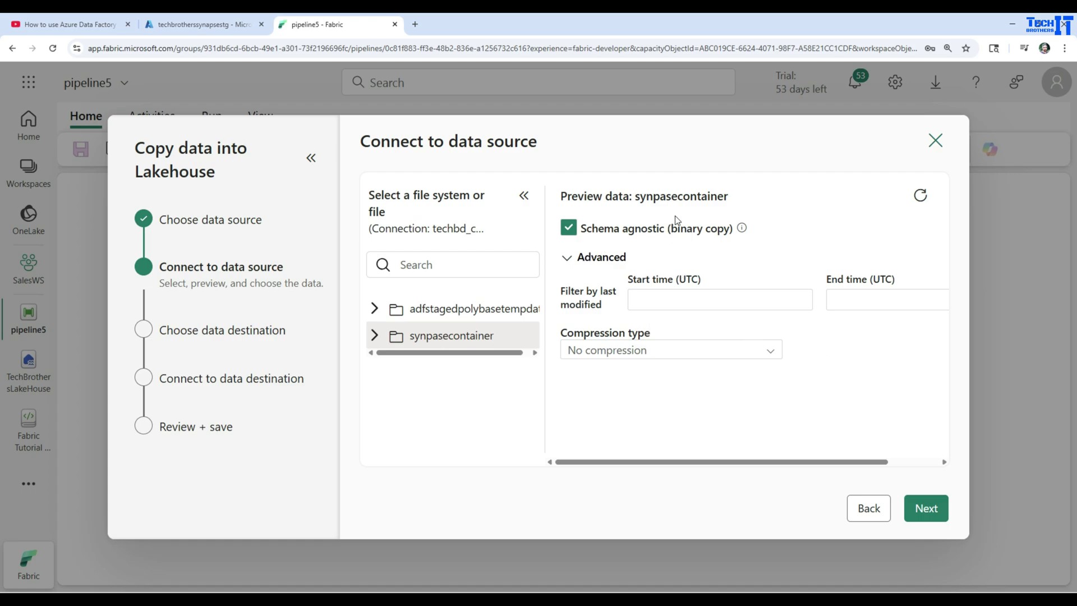
{"action": "left_click", "coordinate": [933, 517]}
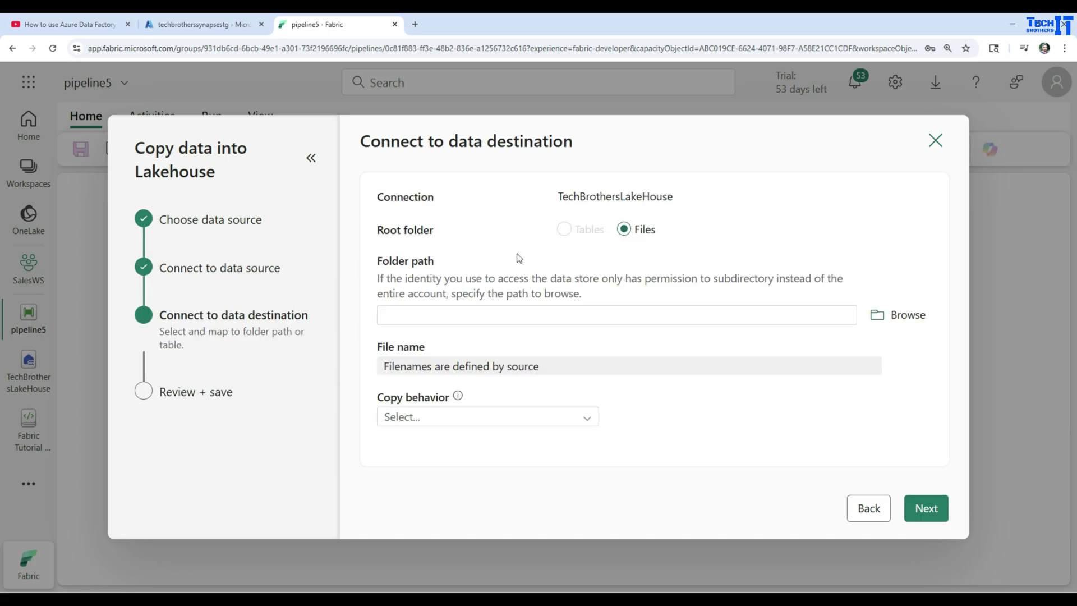
Browse the existing folders and files in the TechBrothersLakeHouse root folder for the destination path.
{"action": "left_click", "coordinate": [822, 318]}
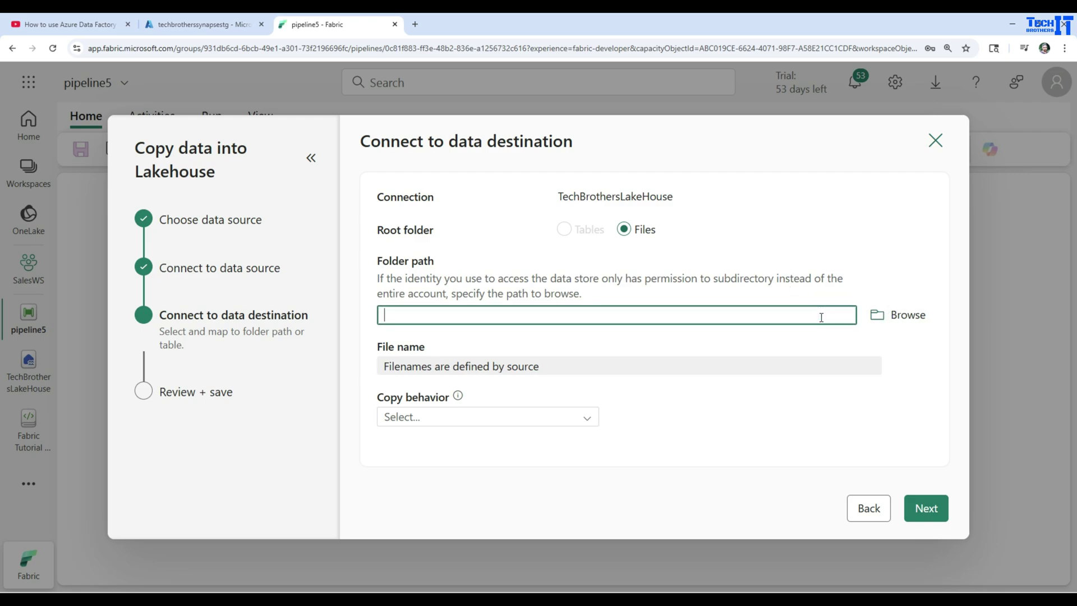
{"action": "left_click", "coordinate": [881, 319]}
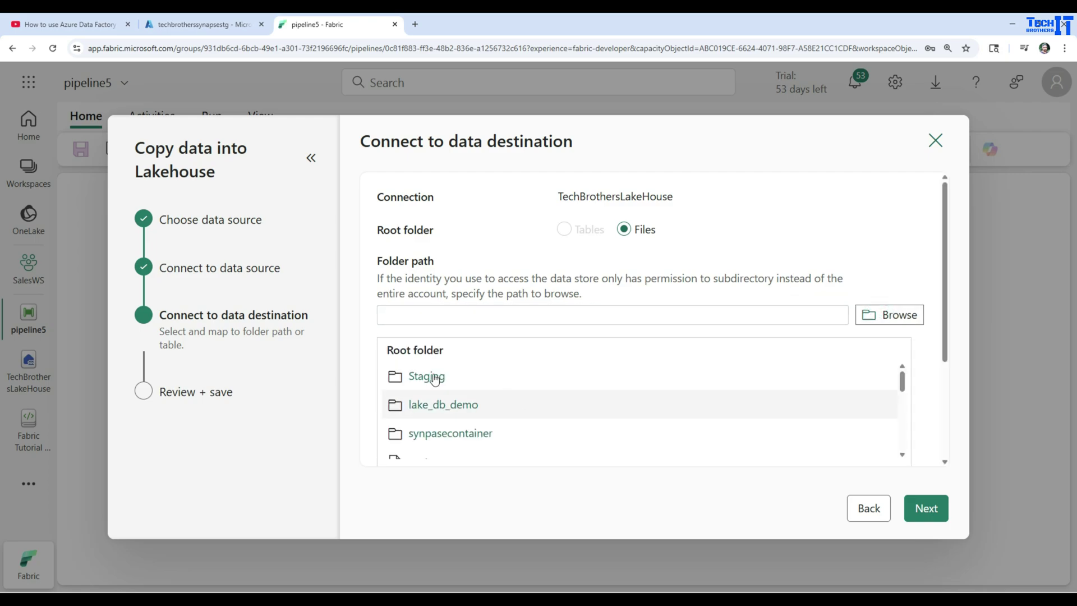
{"action": "scroll", "coordinate": [673, 403], "scroll_direction": "down", "scroll_amount": 8}
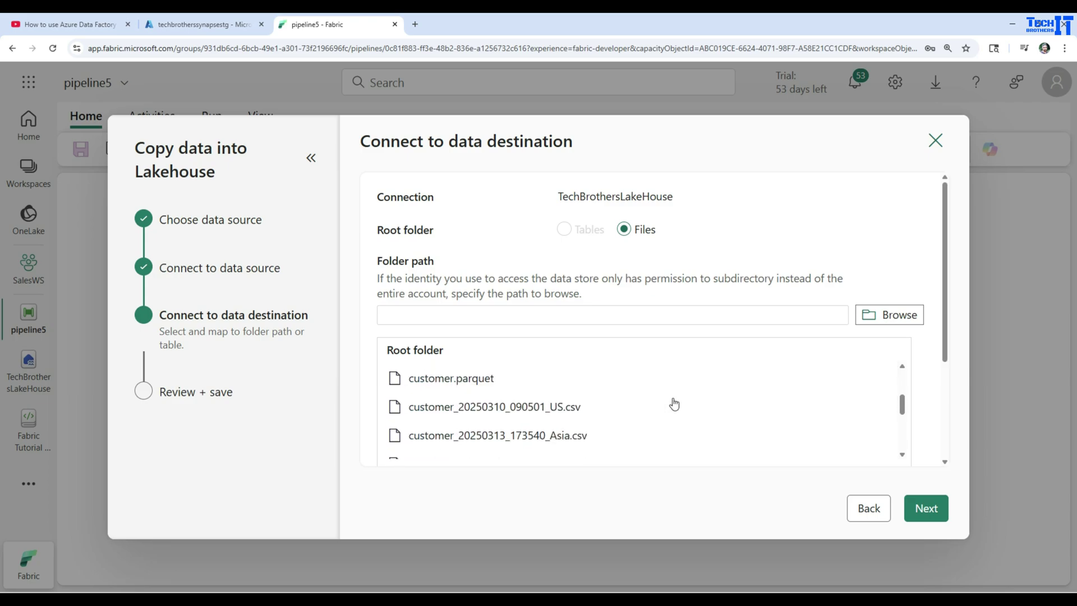
{"action": "scroll", "coordinate": [673, 403], "scroll_direction": "down", "scroll_amount": 2}
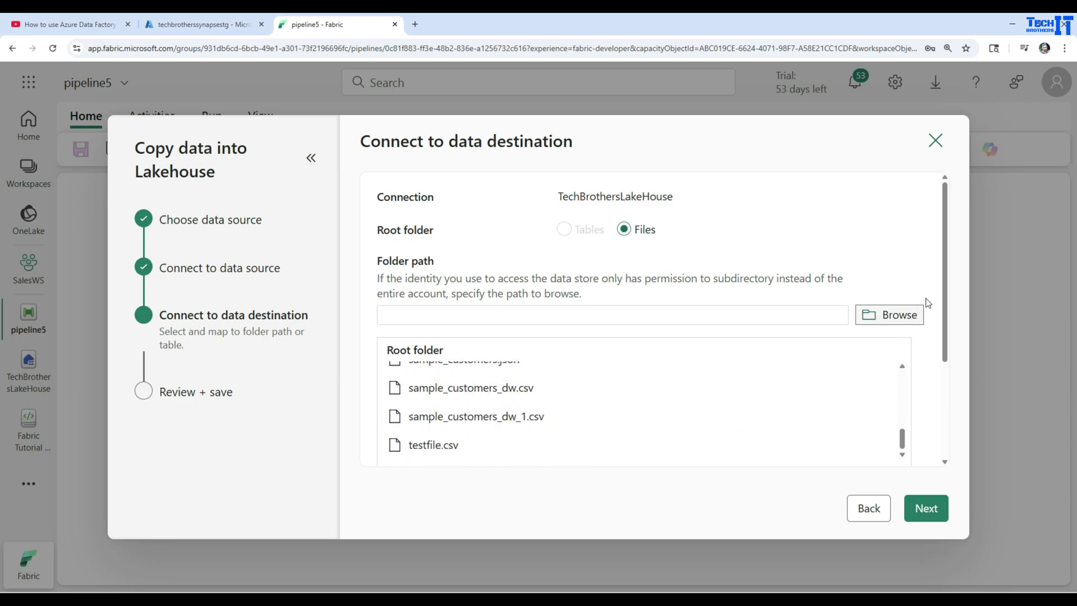
{"action": "left_click_drag", "start_coordinate": [944, 272], "coordinate": [956, 371]}
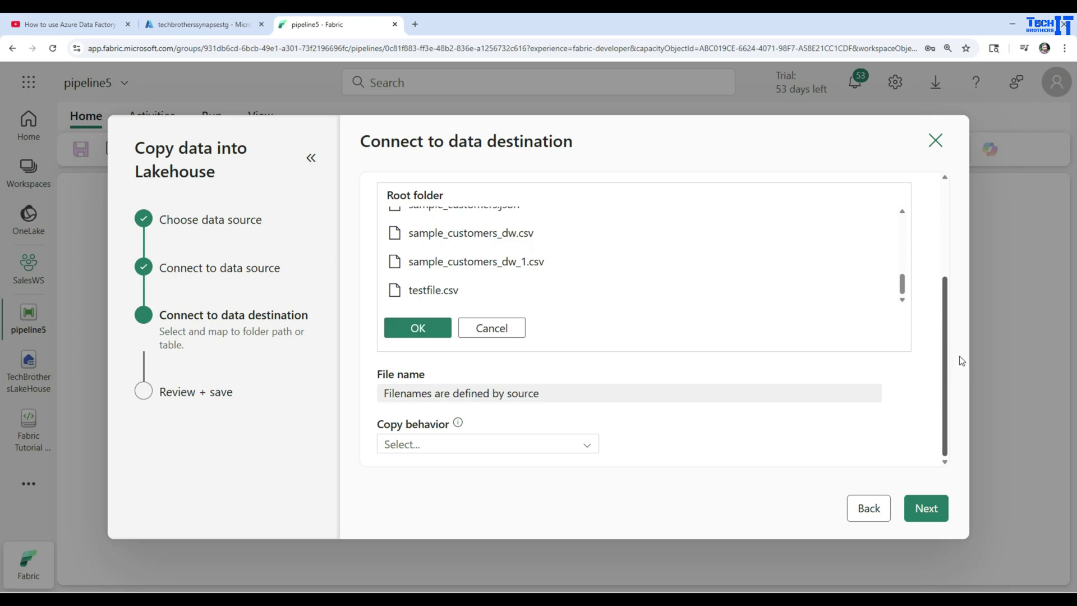
{"action": "scroll", "coordinate": [958, 360], "scroll_direction": "up", "scroll_amount": 3}
Set the destination folder path under the lakehouse Files root to ADLSFolder.
{"action": "left_click", "coordinate": [696, 312]}
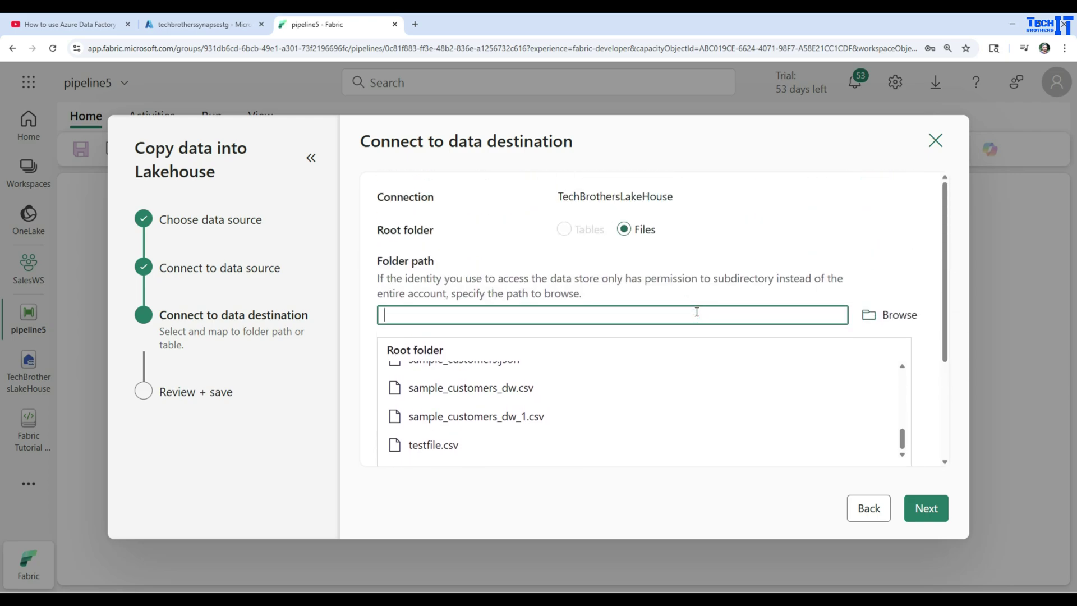
{"action": "type", "text": "ADLSFolder"}
{"action": "left_click", "coordinate": [898, 264]}
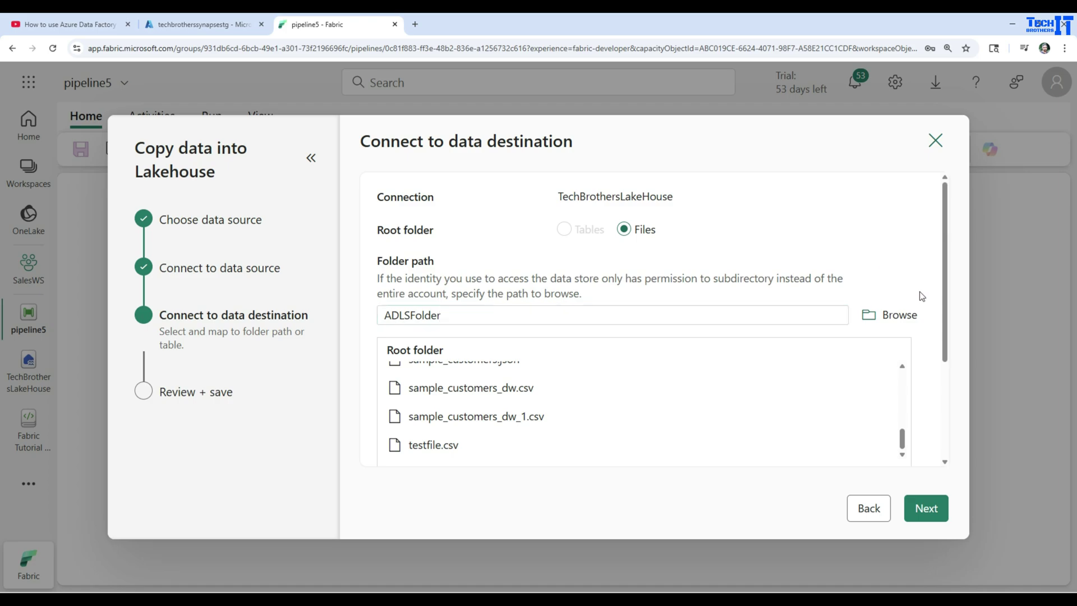
{"action": "scroll", "coordinate": [947, 286], "scroll_direction": "down", "scroll_amount": 2}
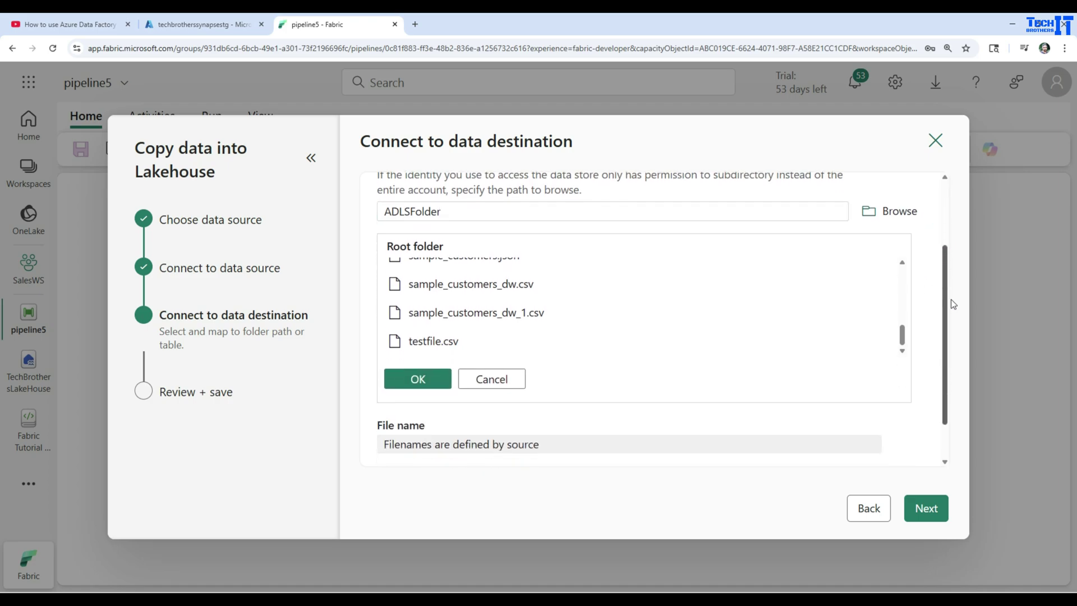
{"action": "scroll", "coordinate": [953, 295], "scroll_direction": "up", "scroll_amount": 2}
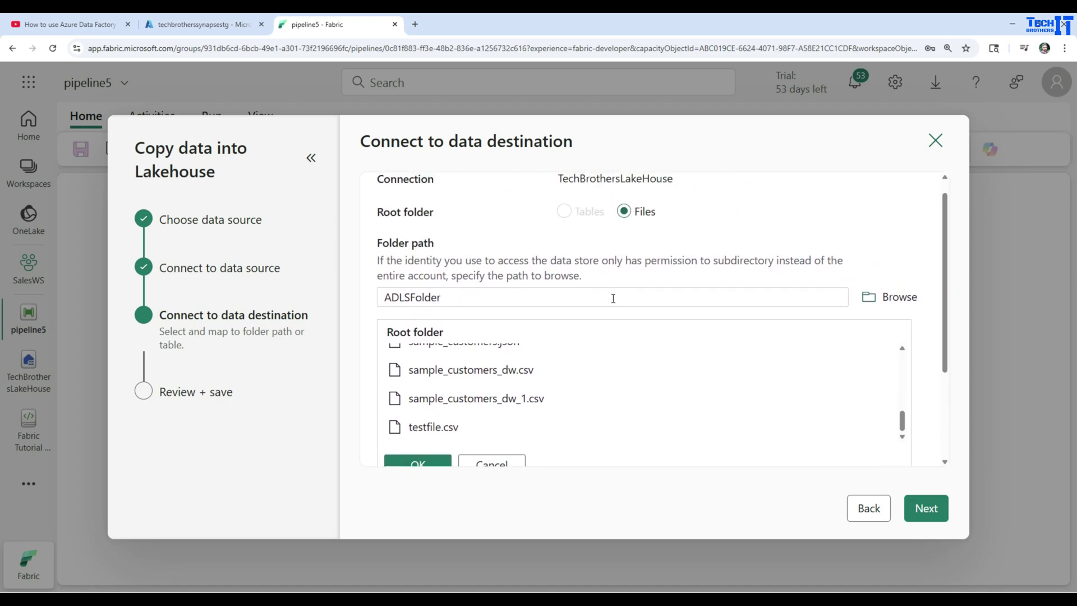
{"action": "scroll", "coordinate": [947, 241], "scroll_direction": "down", "scroll_amount": 3}
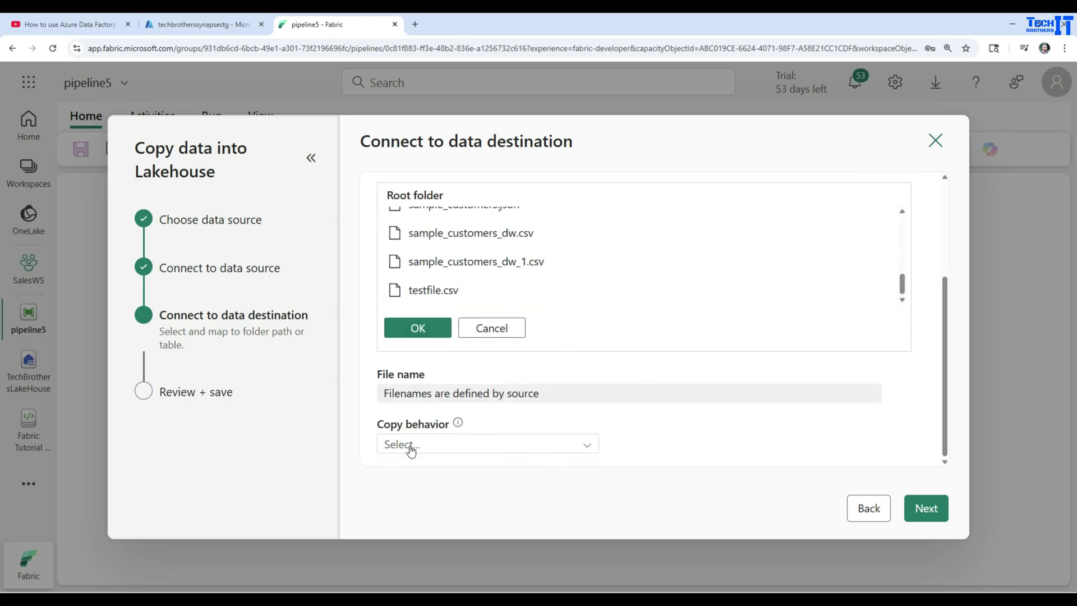
Set the copy behavior to Preserve hierarchy, check the ADLSFolder path and continue to the review of the copy job.
{"action": "left_click", "coordinate": [575, 445]}
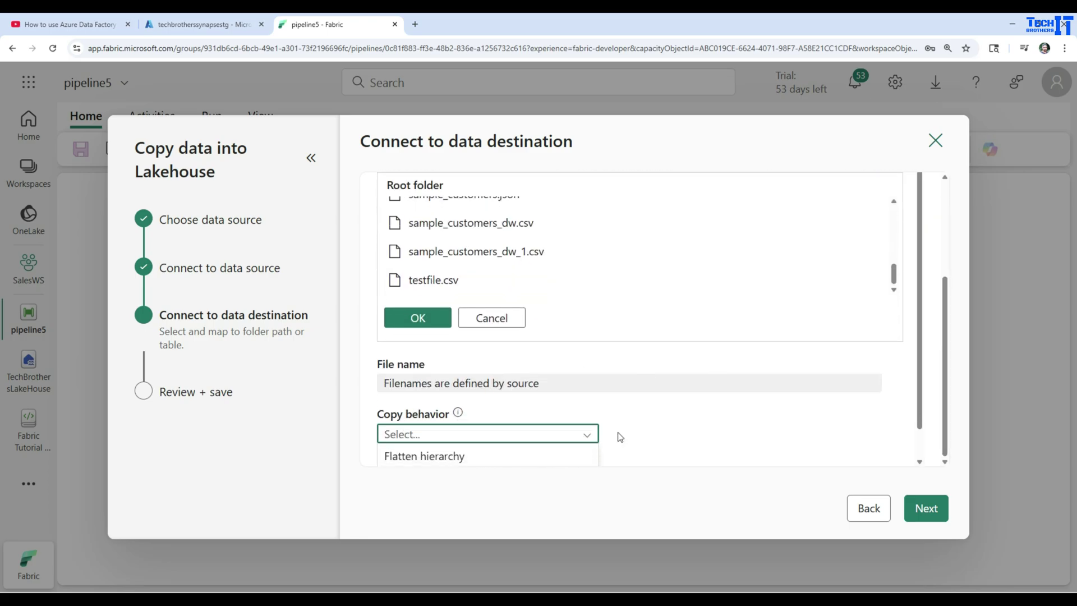
{"action": "left_click", "coordinate": [444, 455]}
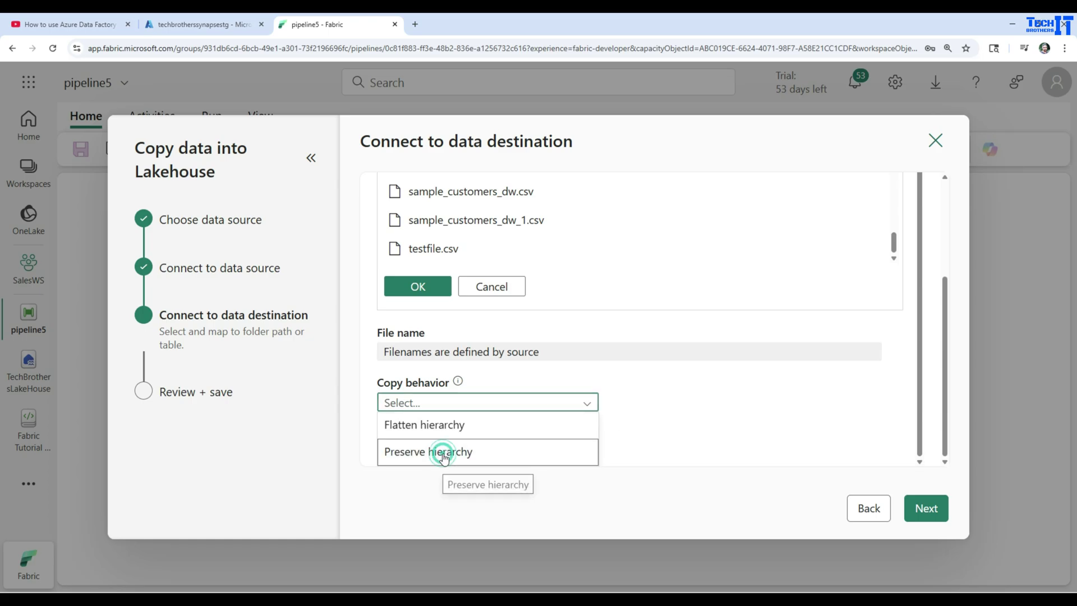
{"action": "scroll", "coordinate": [623, 389], "scroll_direction": "up", "scroll_amount": 10}
{"action": "left_click", "coordinate": [505, 314]}
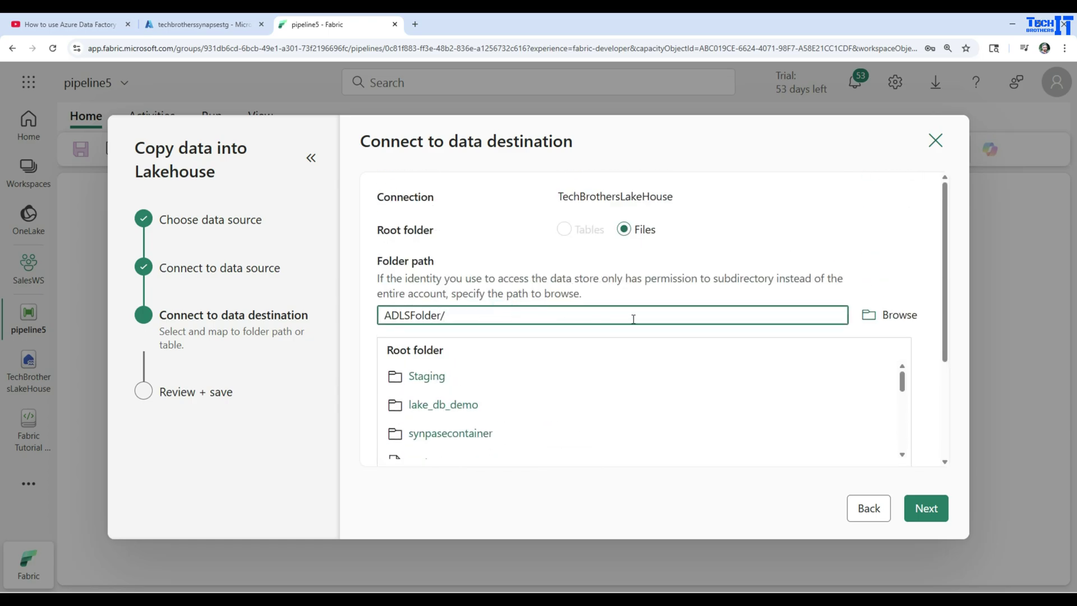
{"action": "left_click_drag", "start_coordinate": [944, 340], "coordinate": [945, 433]}
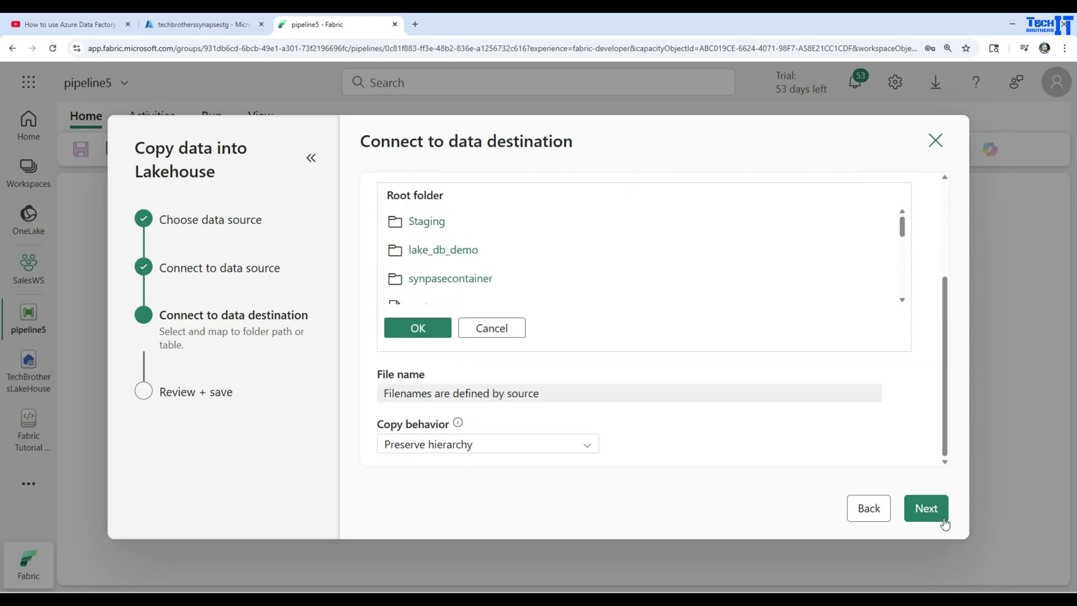
{"action": "left_click", "coordinate": [926, 511]}
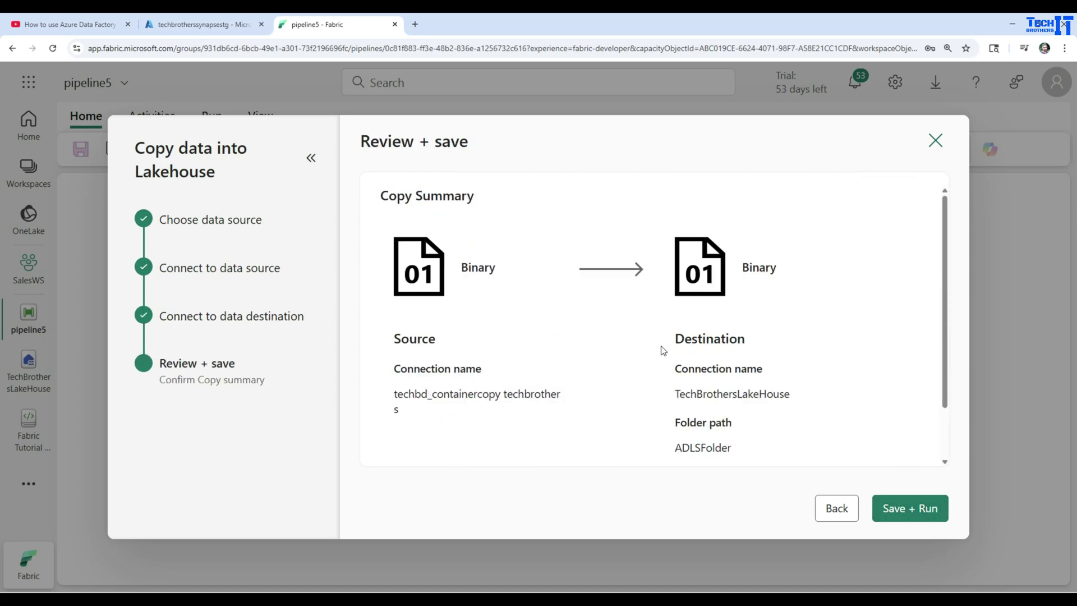
Check the destination in the copy summary, save and run the pipeline, and enlarge the details pane to monitor the run.
{"action": "scroll", "coordinate": [663, 350], "scroll_direction": "down", "scroll_amount": 2}
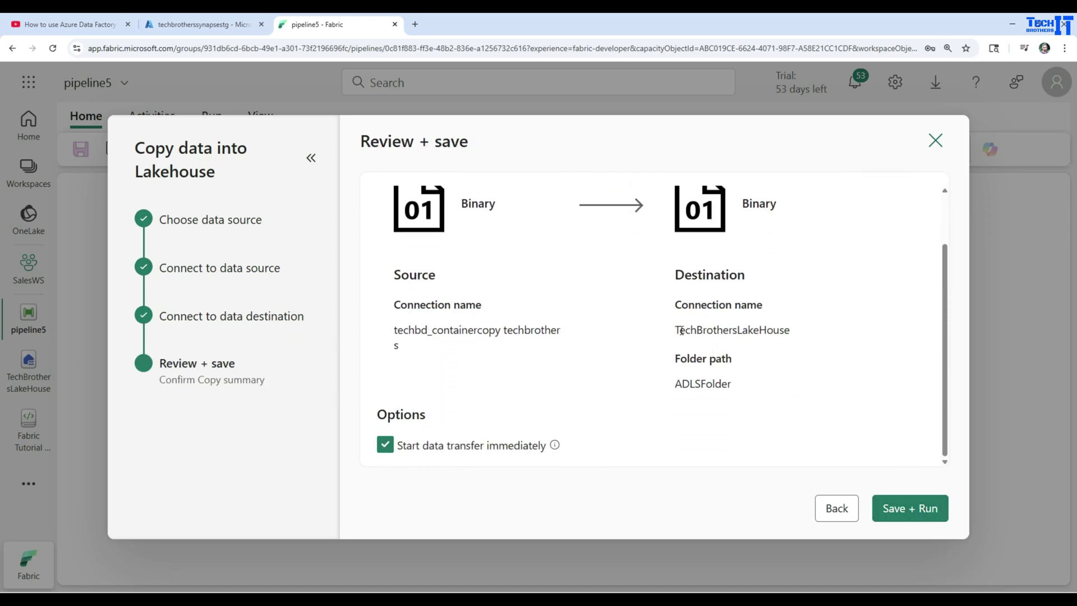
{"action": "left_click_drag", "start_coordinate": [676, 330], "coordinate": [791, 332]}
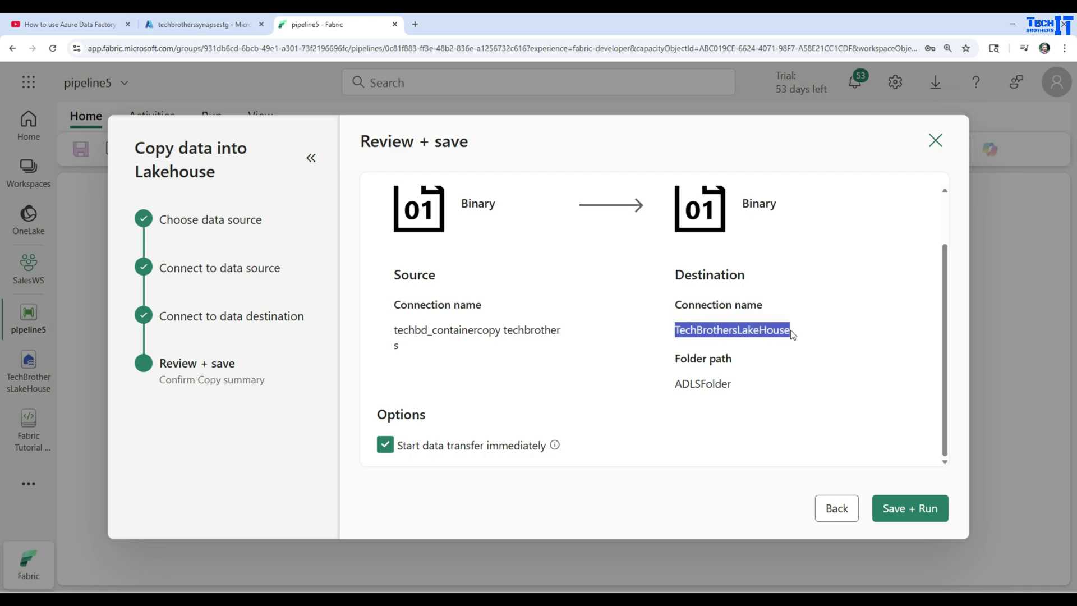
{"action": "left_click_drag", "start_coordinate": [733, 383], "coordinate": [676, 387]}
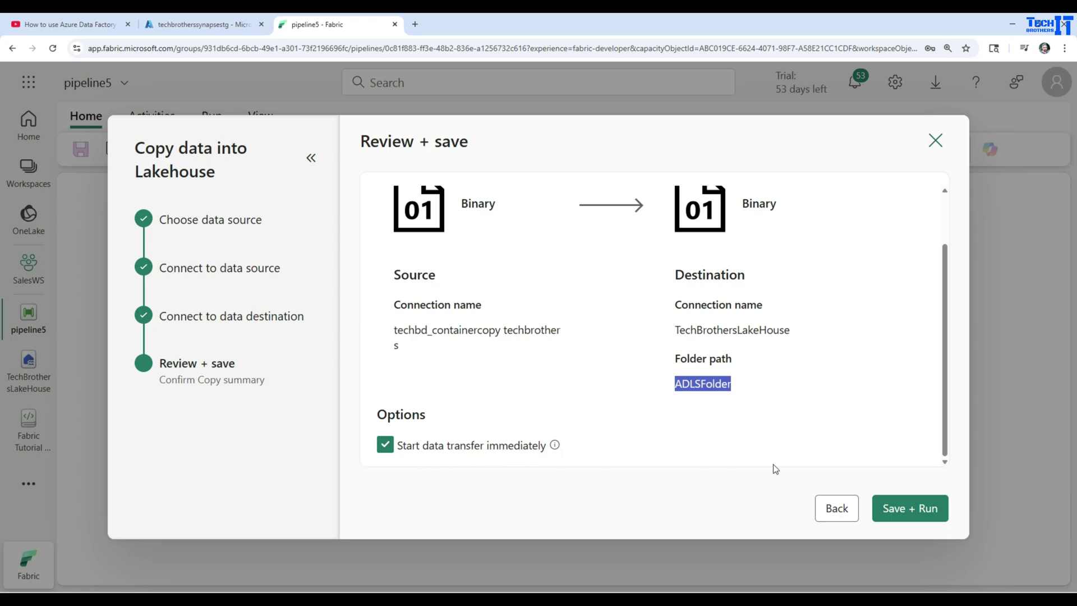
{"action": "left_click", "coordinate": [899, 512]}
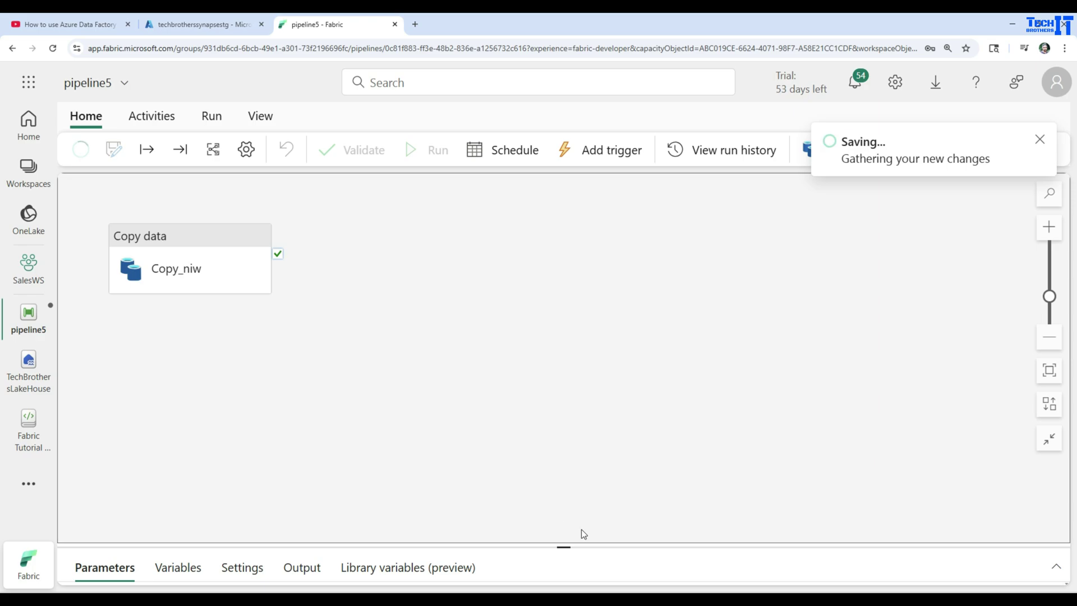
{"action": "left_click_drag", "start_coordinate": [562, 546], "coordinate": [568, 358]}
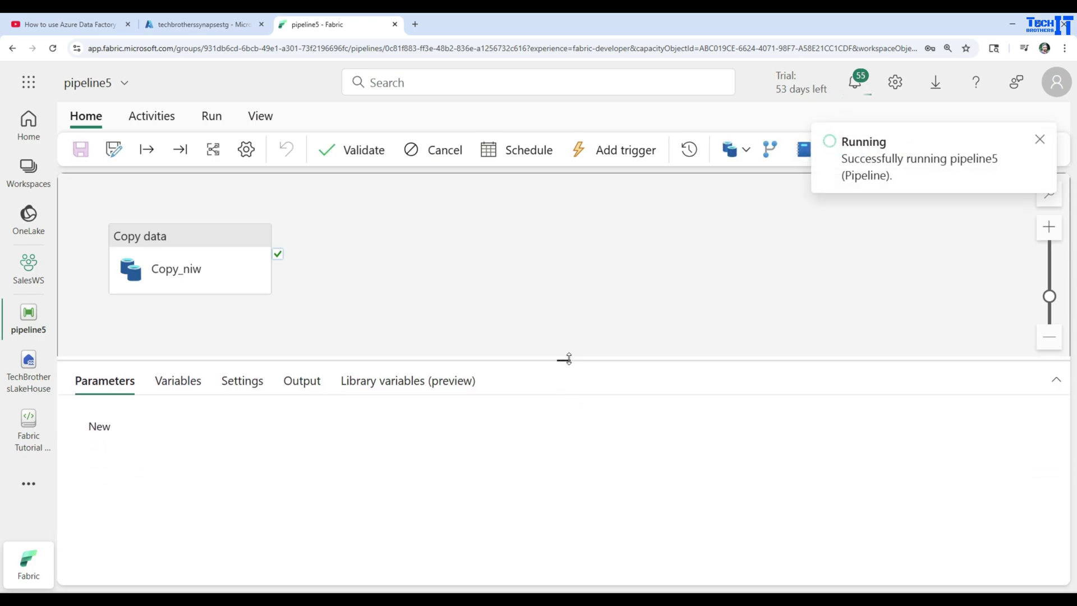
{"action": "mouse_move", "coordinate": [248, 256]}
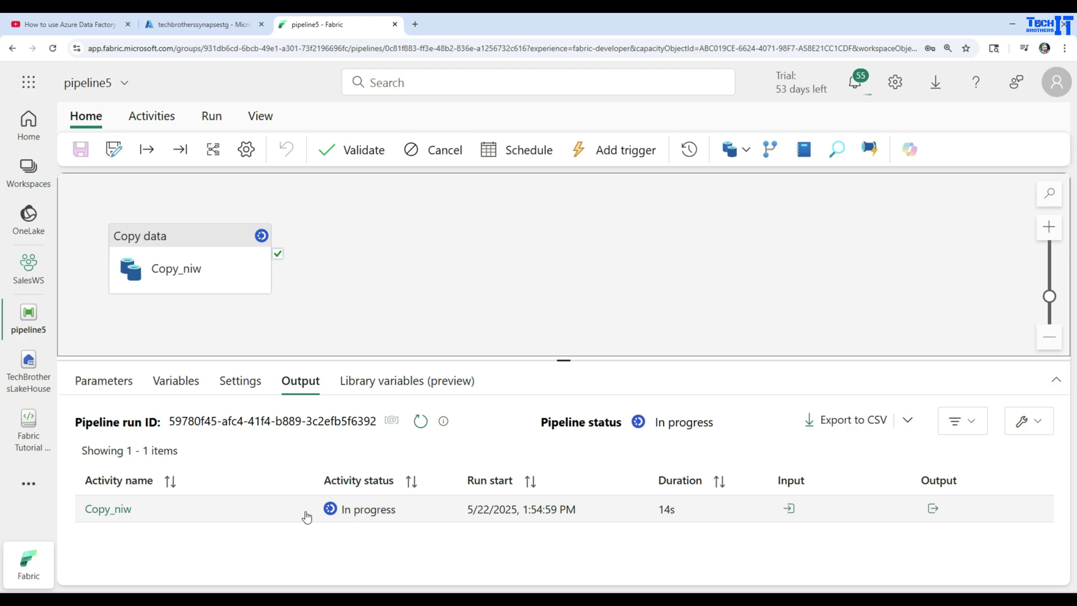
Open TechBrothersLakeHouse and refresh its Files area to check for the copied ADLSFolder.
{"action": "left_click", "coordinate": [29, 367]}
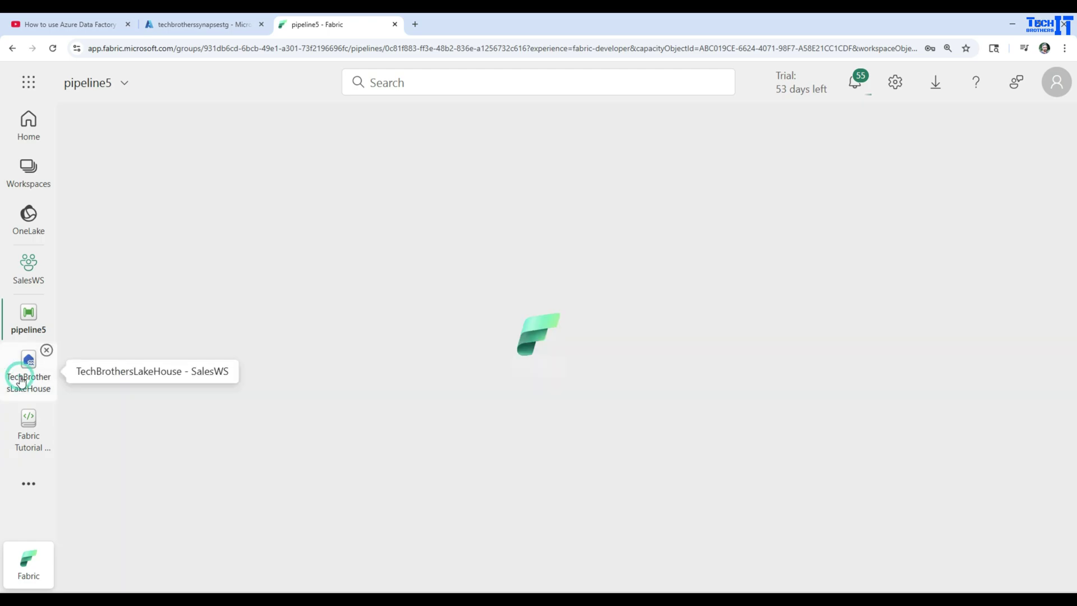
{"action": "left_click", "coordinate": [297, 302]}
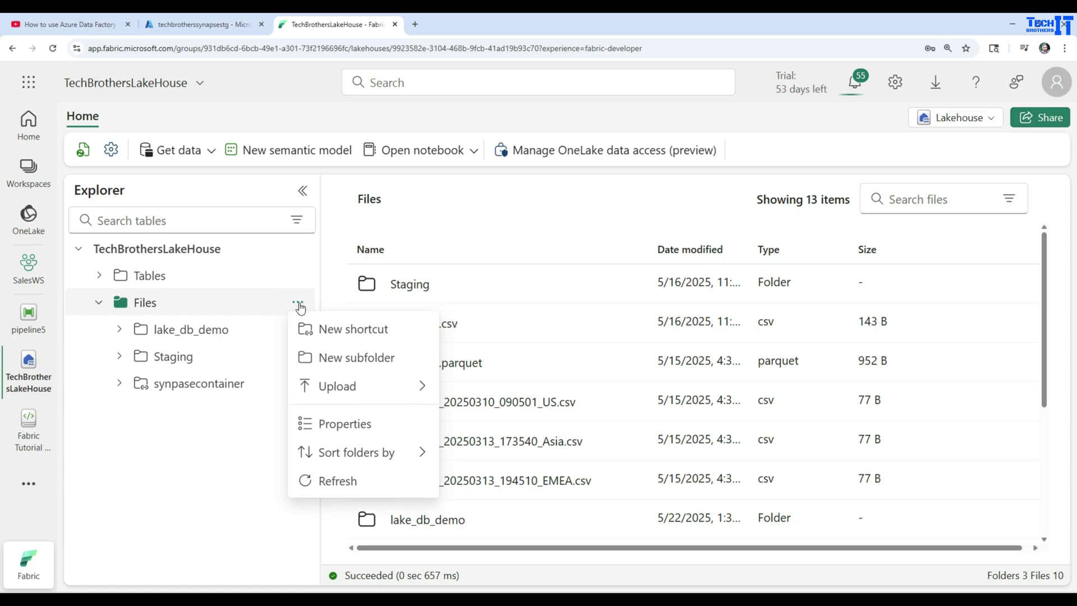
{"action": "left_click", "coordinate": [339, 481]}
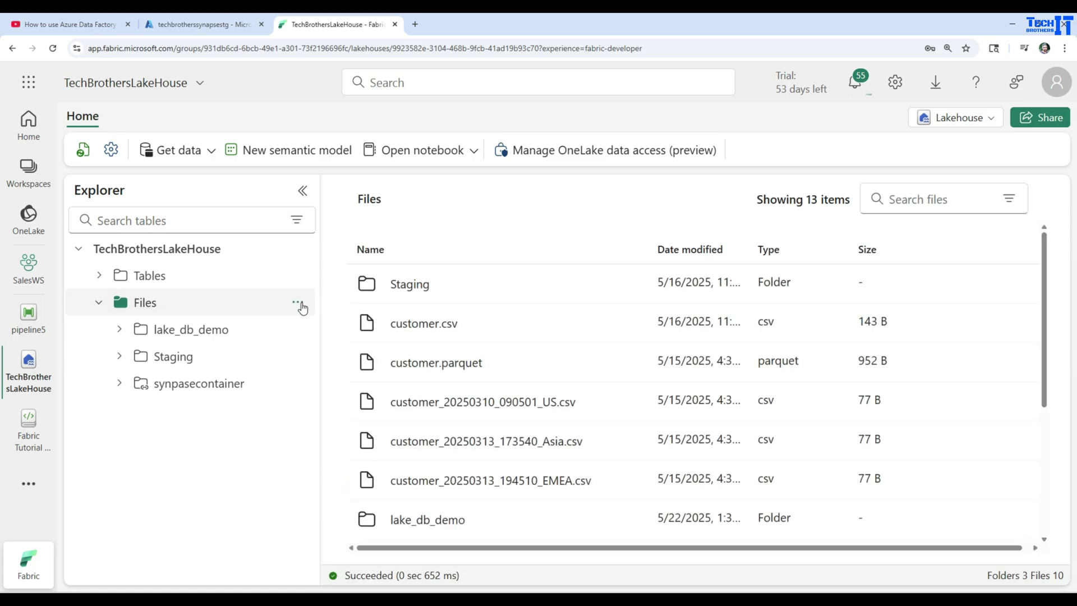
{"action": "left_click", "coordinate": [297, 302]}
{"action": "left_click", "coordinate": [336, 480]}
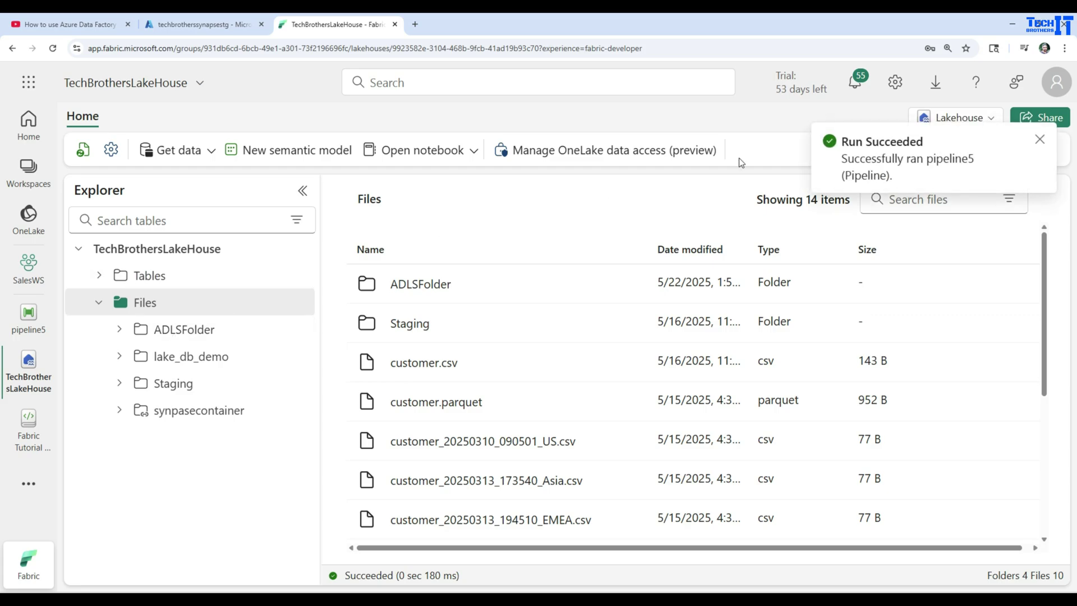
Examine the Copy_niw run details in pipeline5 for data read, files read and total duration, and close them.
{"action": "left_click", "coordinate": [24, 323]}
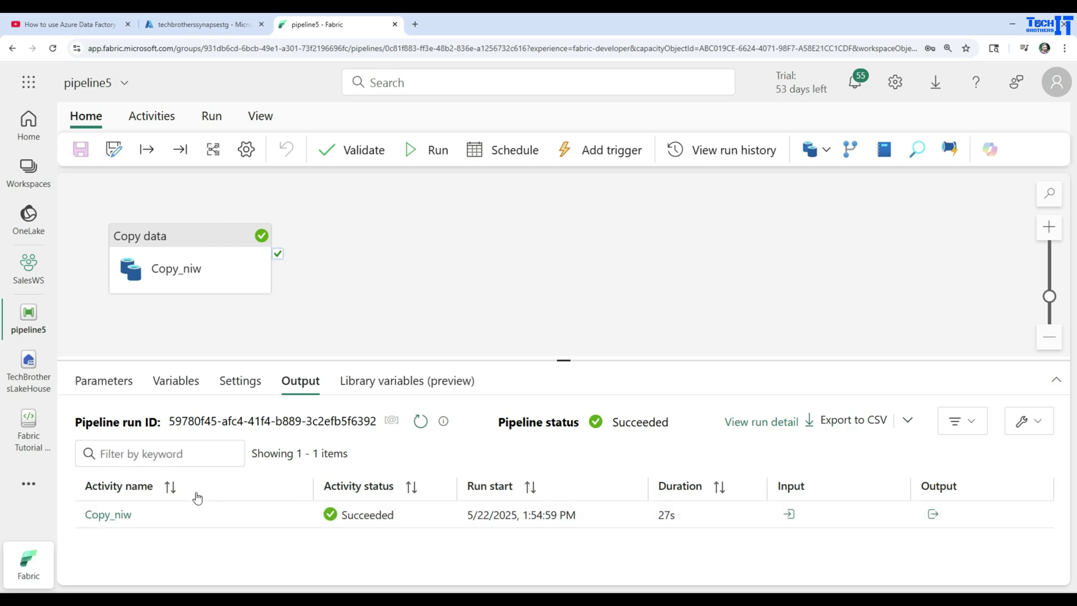
{"action": "left_click", "coordinate": [122, 516]}
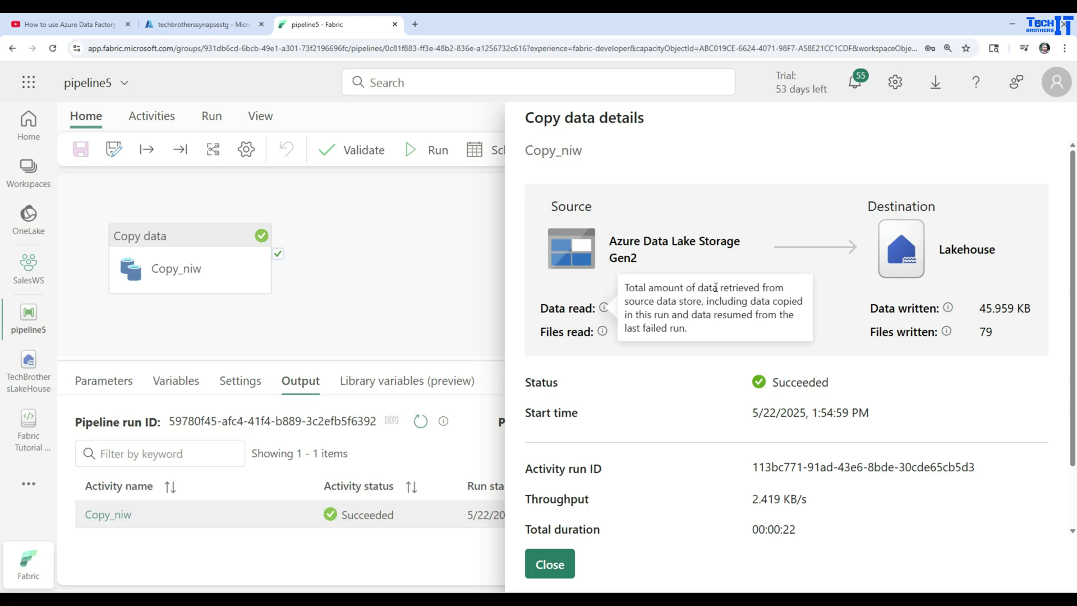
{"action": "left_click_drag", "start_coordinate": [652, 307], "coordinate": [705, 311]}
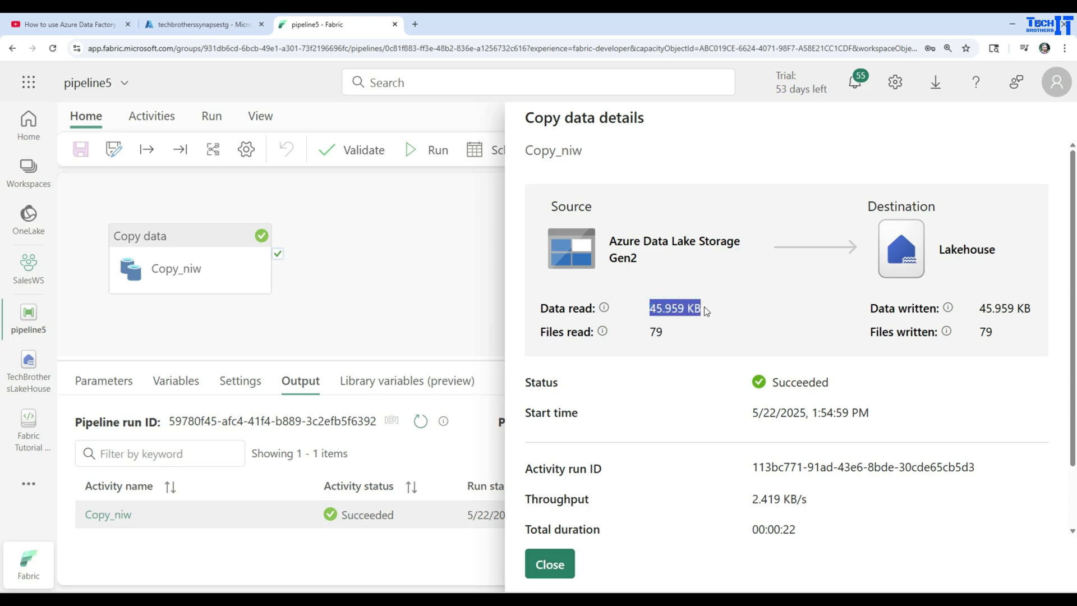
{"action": "left_click_drag", "start_coordinate": [643, 330], "coordinate": [667, 336]}
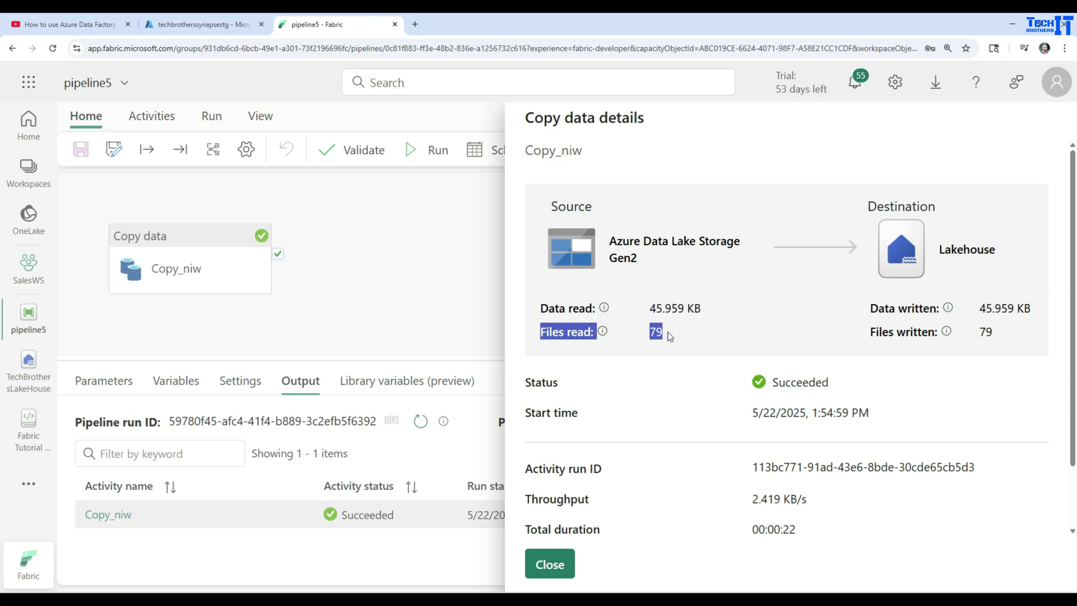
{"action": "scroll", "coordinate": [713, 335], "scroll_direction": "down", "scroll_amount": 2}
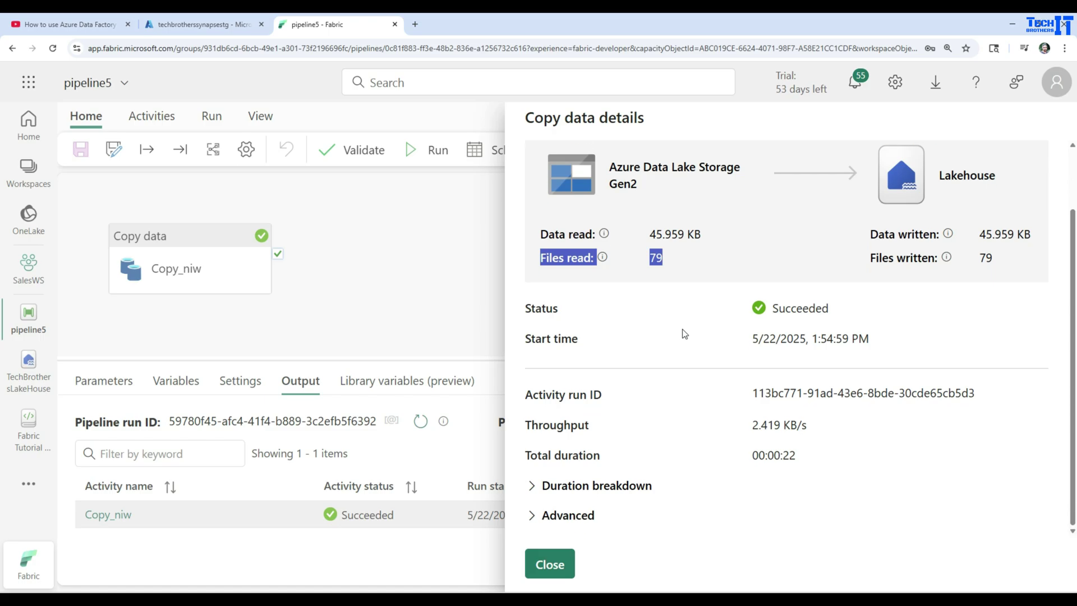
{"action": "double_click", "coordinate": [807, 452]}
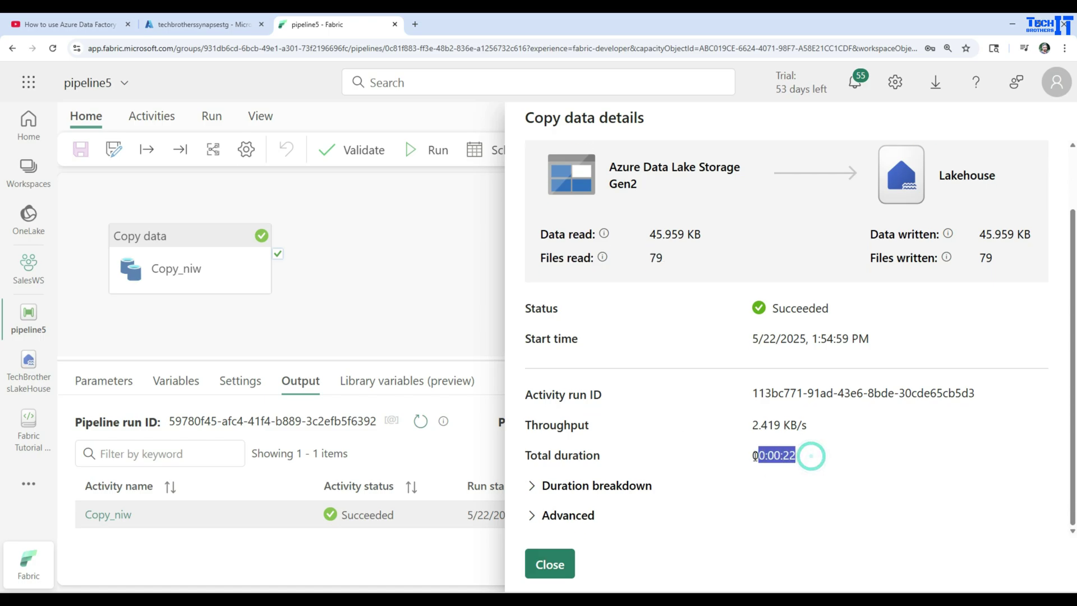
{"action": "left_click", "coordinate": [559, 564]}
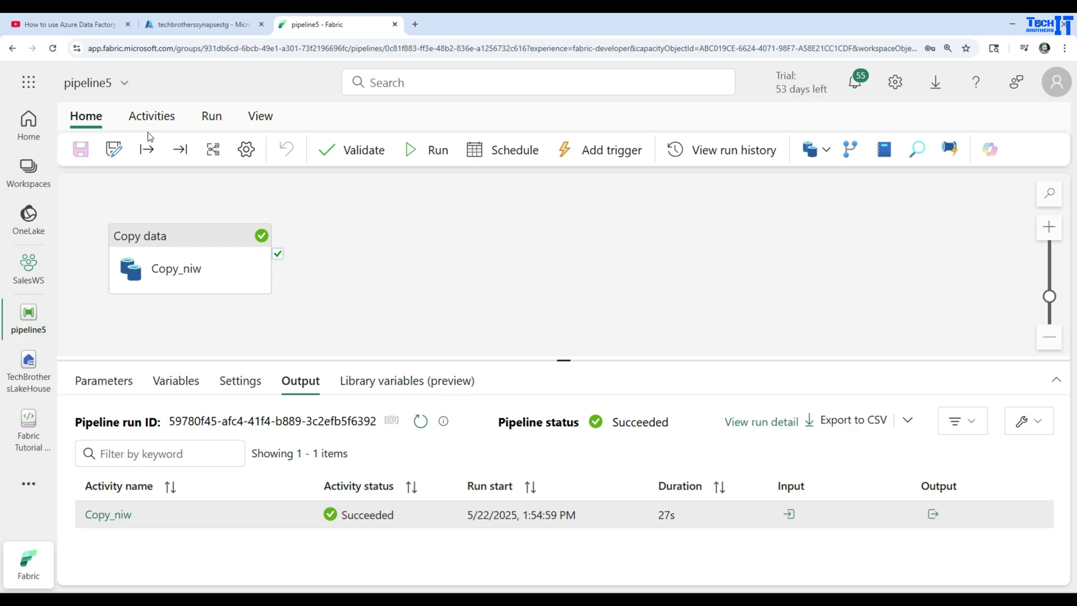
Refresh and expand ADLSFolder in TechBrothersLakeHouse and examine the files in its input subfolder.
{"action": "left_click", "coordinate": [27, 380]}
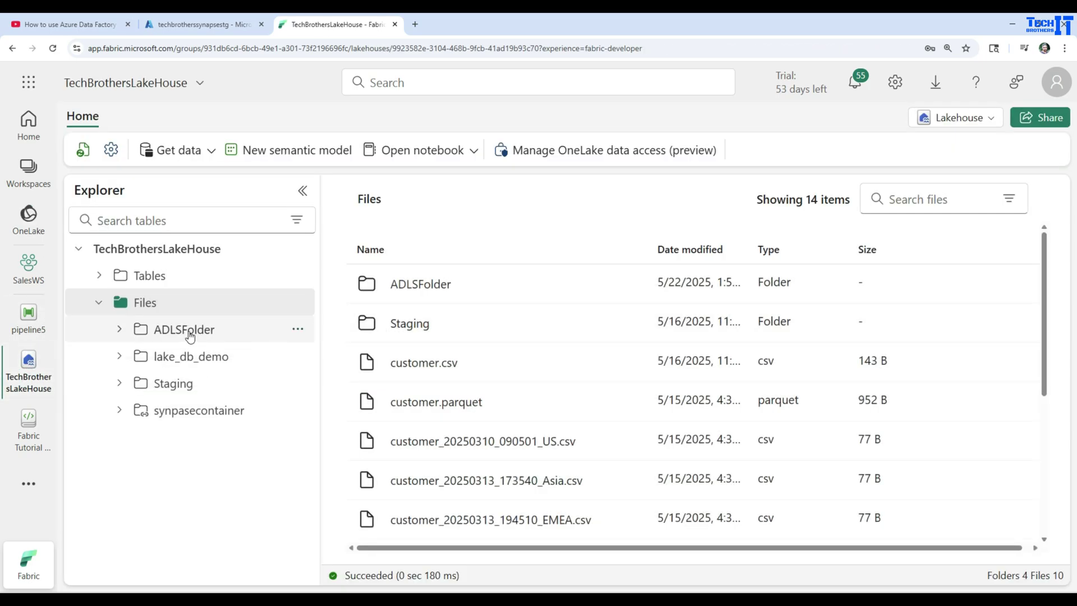
{"action": "left_click", "coordinate": [296, 331]}
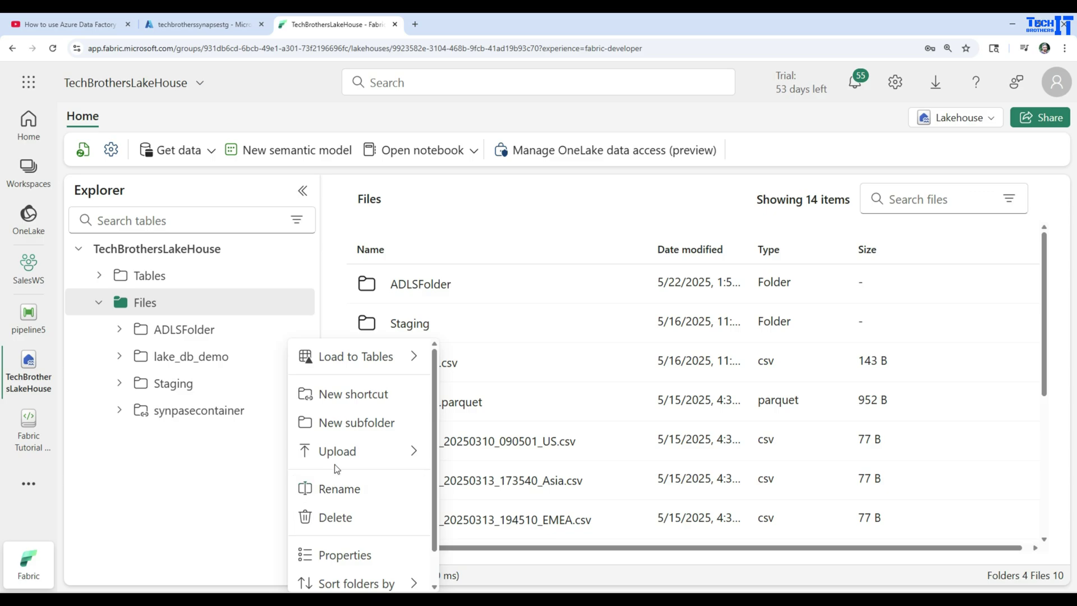
{"action": "scroll", "coordinate": [343, 465], "scroll_direction": "down", "scroll_amount": 1}
{"action": "left_click", "coordinate": [351, 576]}
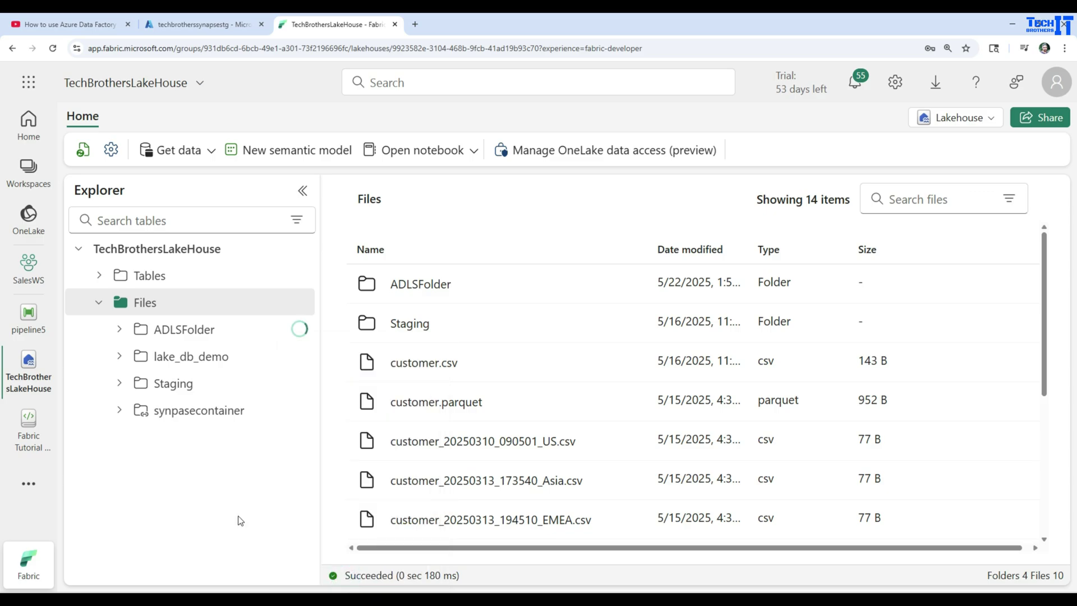
{"action": "left_click", "coordinate": [120, 331]}
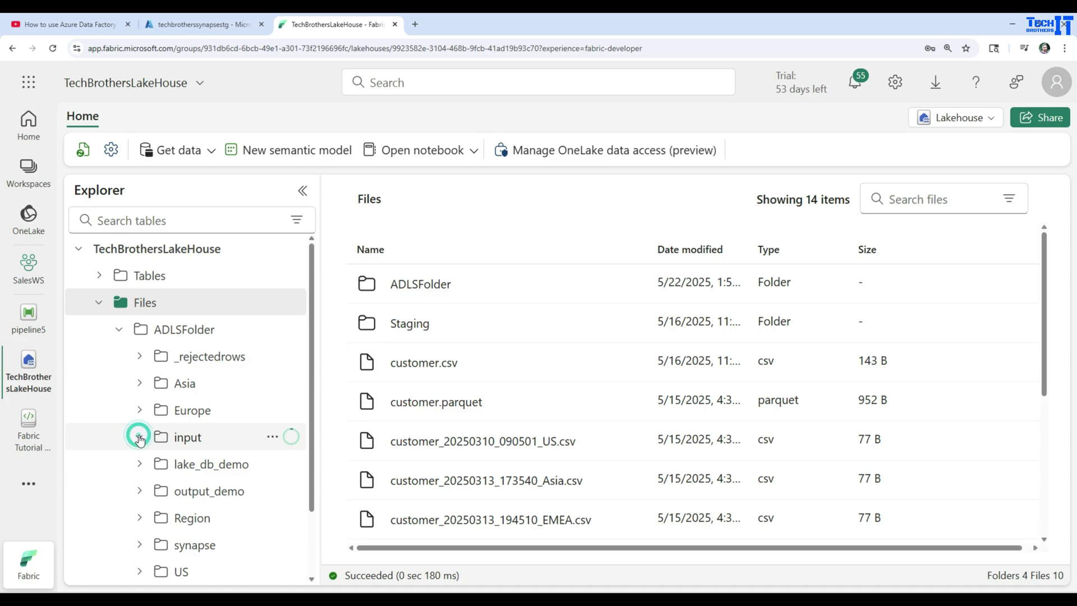
{"action": "left_click", "coordinate": [188, 437]}
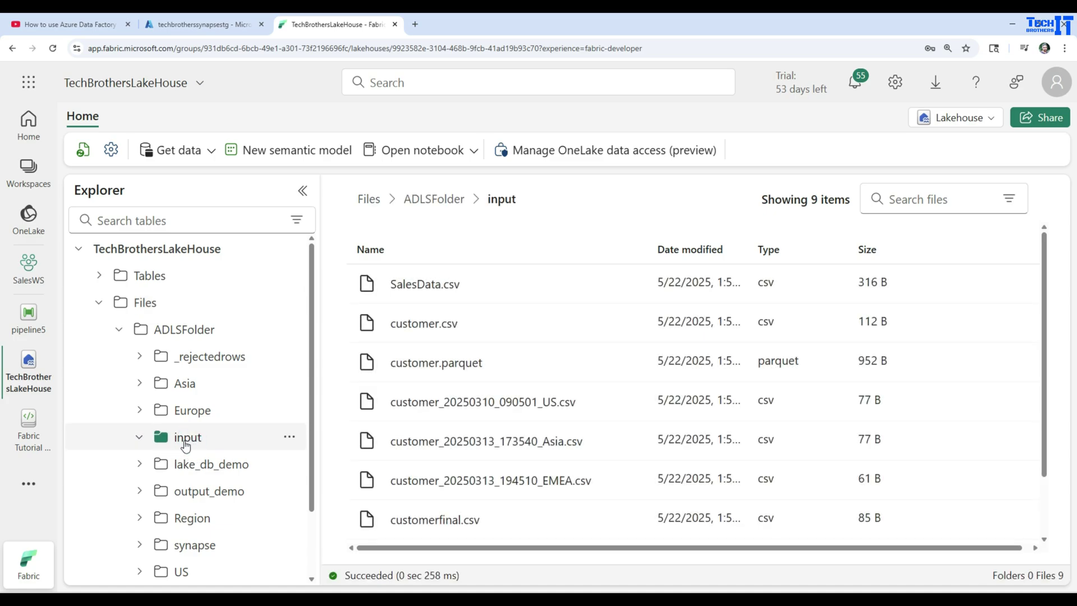
{"action": "scroll", "coordinate": [511, 443], "scroll_direction": "down", "scroll_amount": 2}
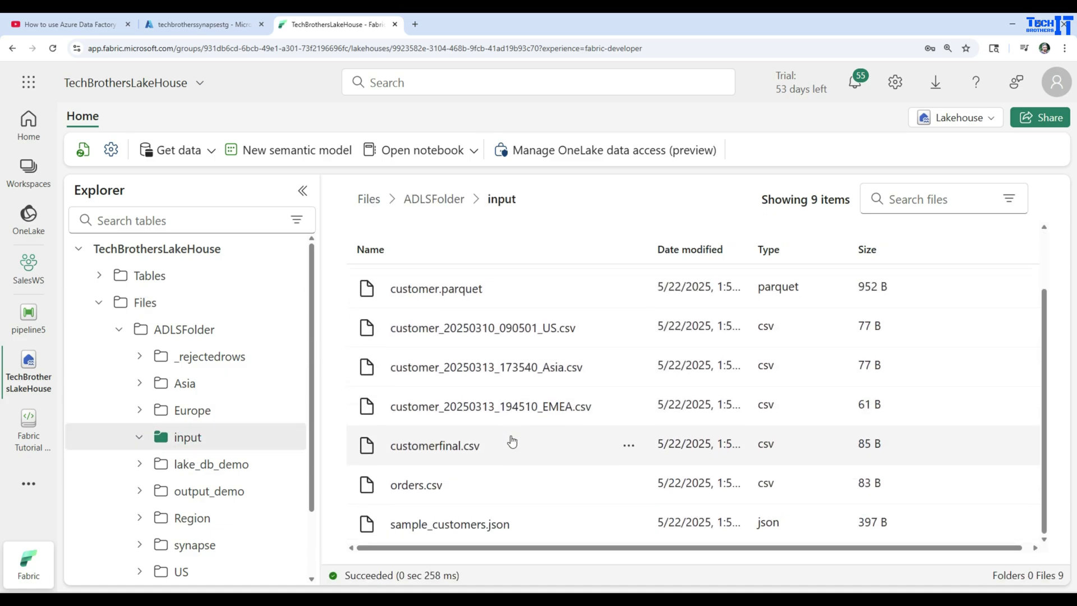
{"action": "scroll", "coordinate": [510, 440], "scroll_direction": "up", "scroll_amount": 3}
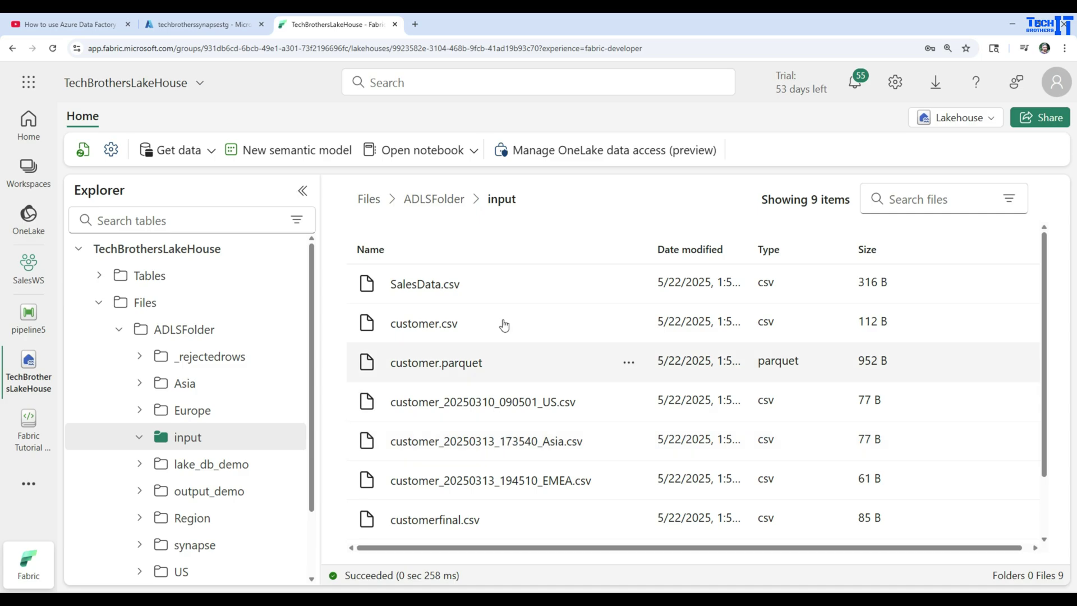
Open the input folder of synpasecontainer in the Azure portal and compare its files with the copied folders in the Fabric lakehouse.
{"action": "left_click", "coordinate": [218, 25]}
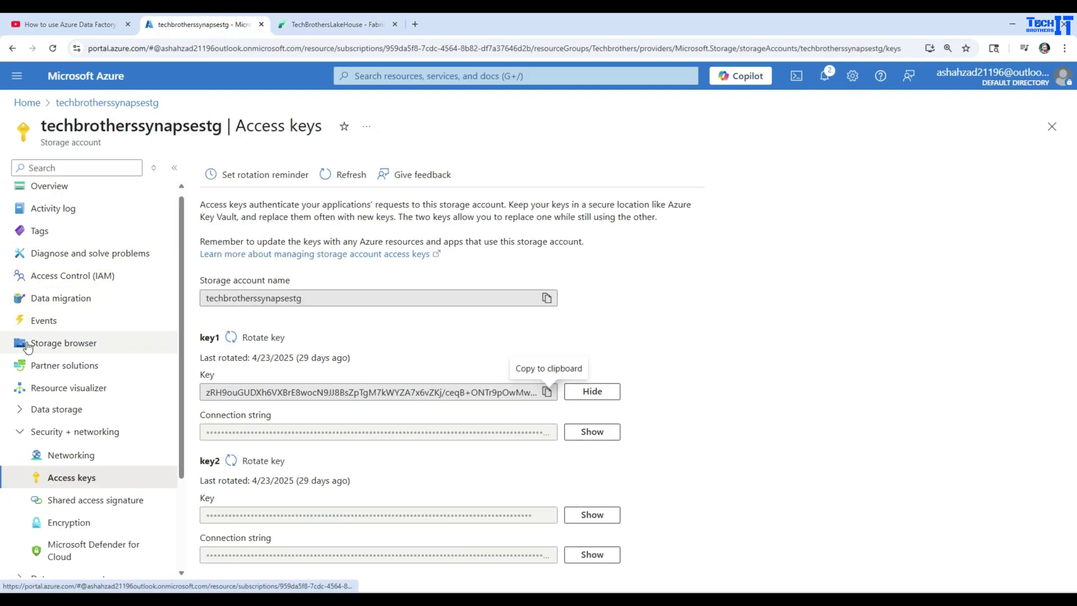
{"action": "left_click", "coordinate": [22, 410]}
{"action": "left_click", "coordinate": [79, 433]}
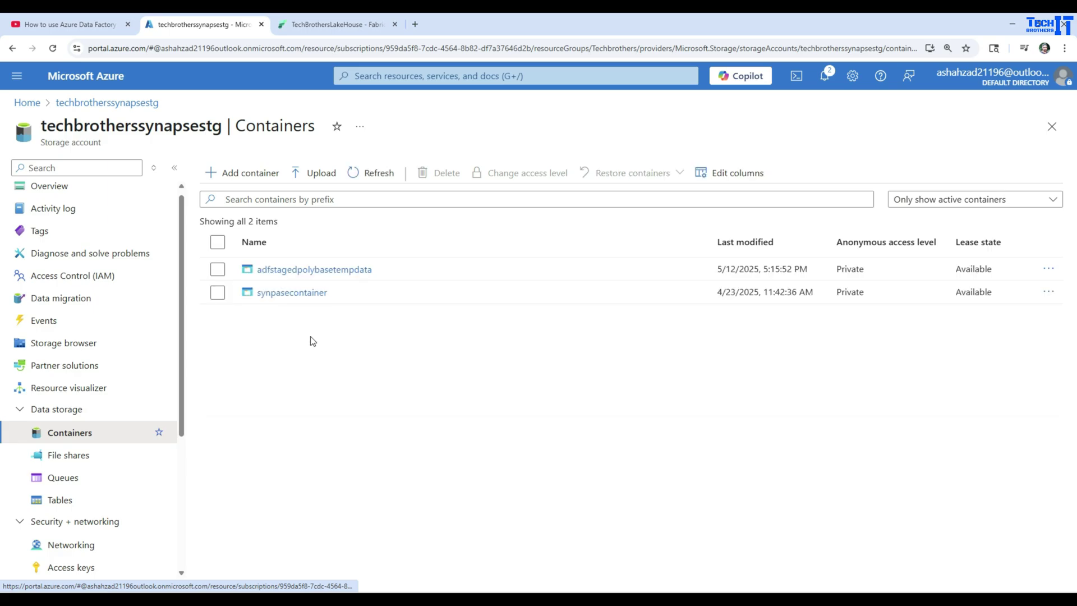
{"action": "left_click", "coordinate": [295, 292]}
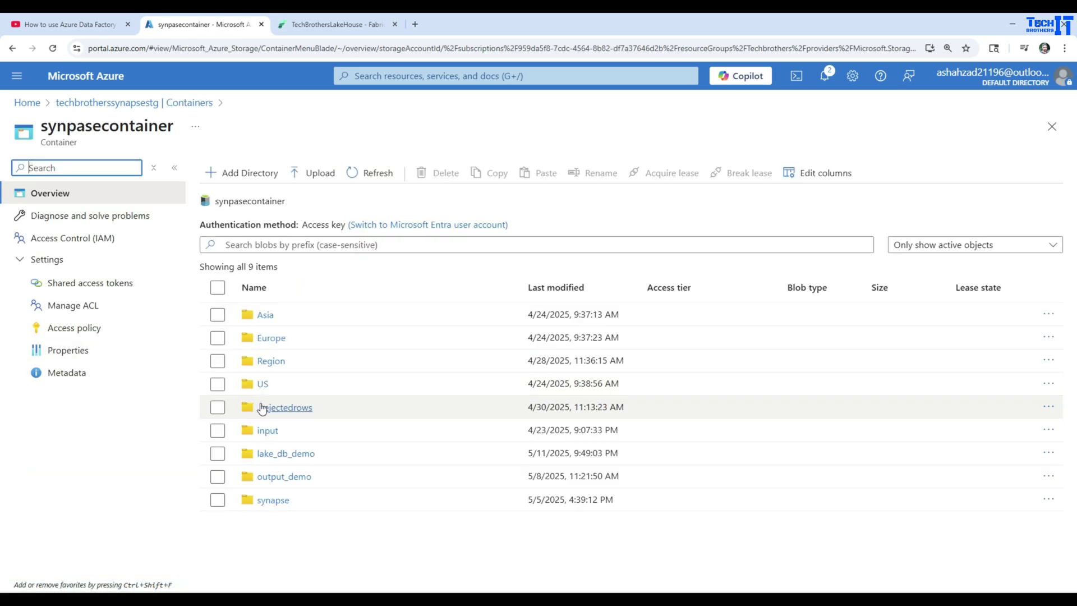
{"action": "left_click", "coordinate": [268, 431]}
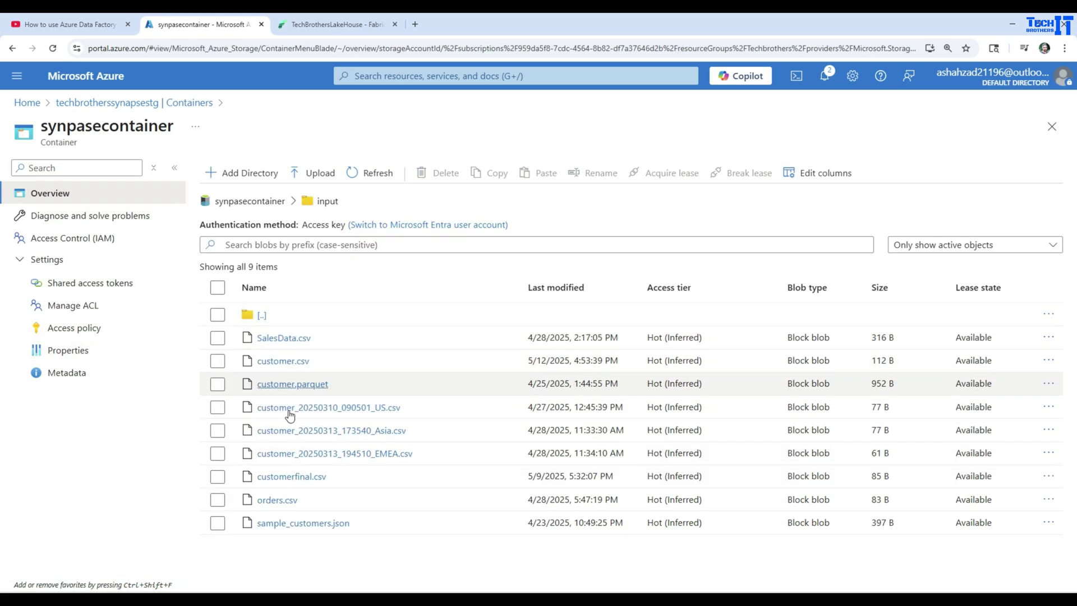
{"action": "left_click", "coordinate": [315, 24]}
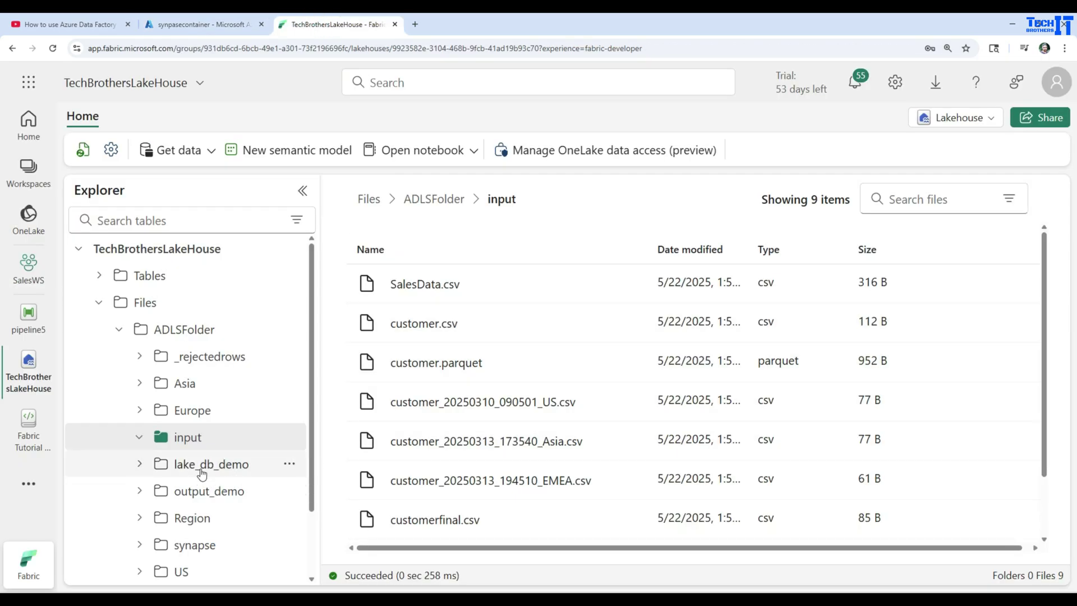
{"action": "scroll", "coordinate": [216, 486], "scroll_direction": "down", "scroll_amount": 1}
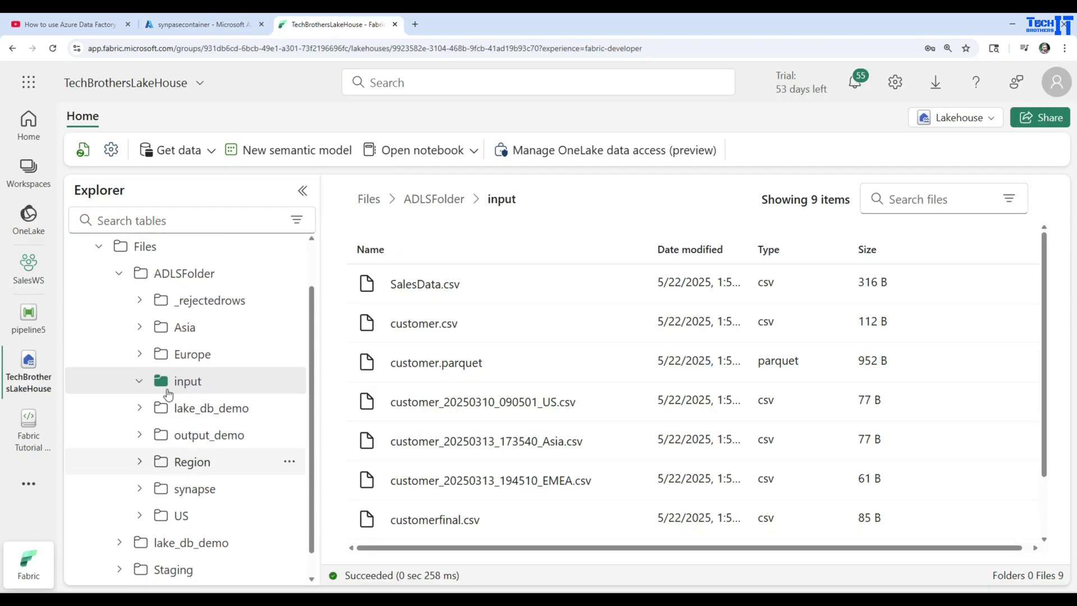
Switch to synpasecontainer in the Azure portal and examine the source files in lake_db_demo's product_json folder.
{"action": "left_click", "coordinate": [218, 25]}
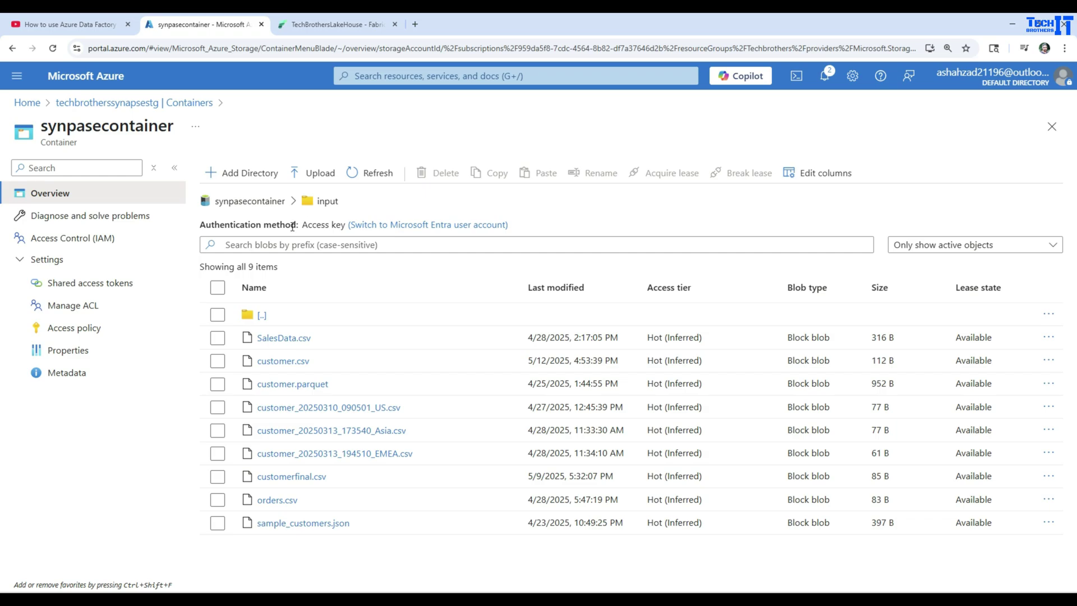
{"action": "left_click", "coordinate": [277, 207]}
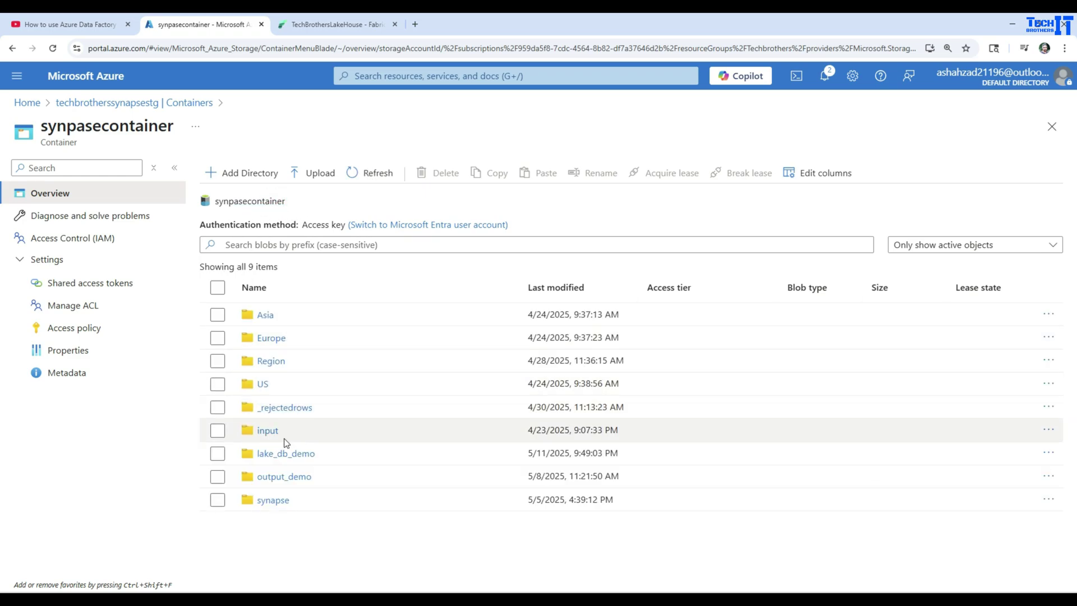
{"action": "left_click", "coordinate": [298, 457]}
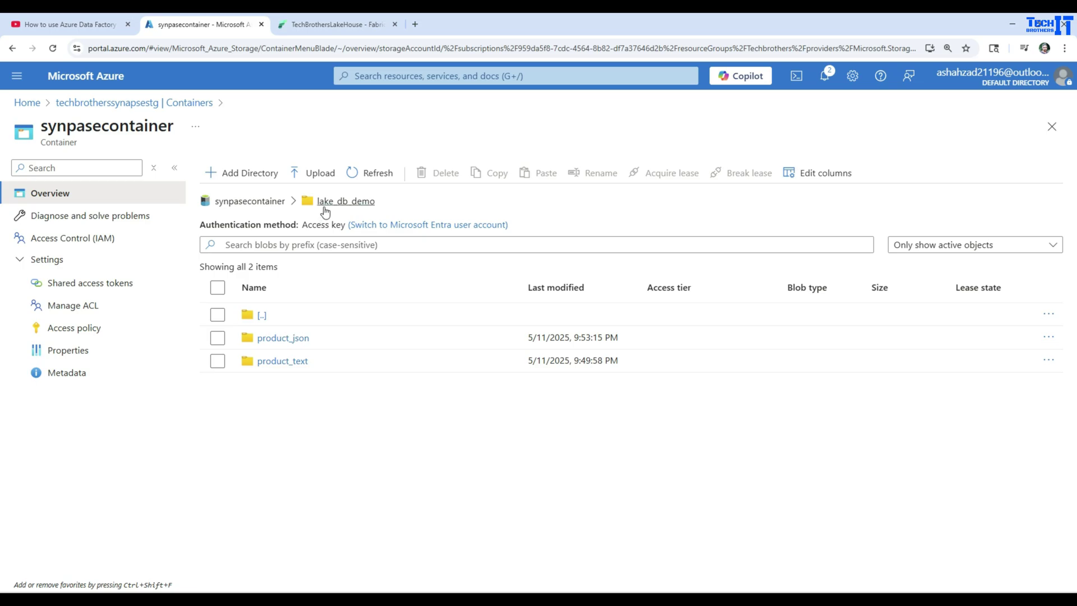
{"action": "left_click", "coordinate": [269, 337]}
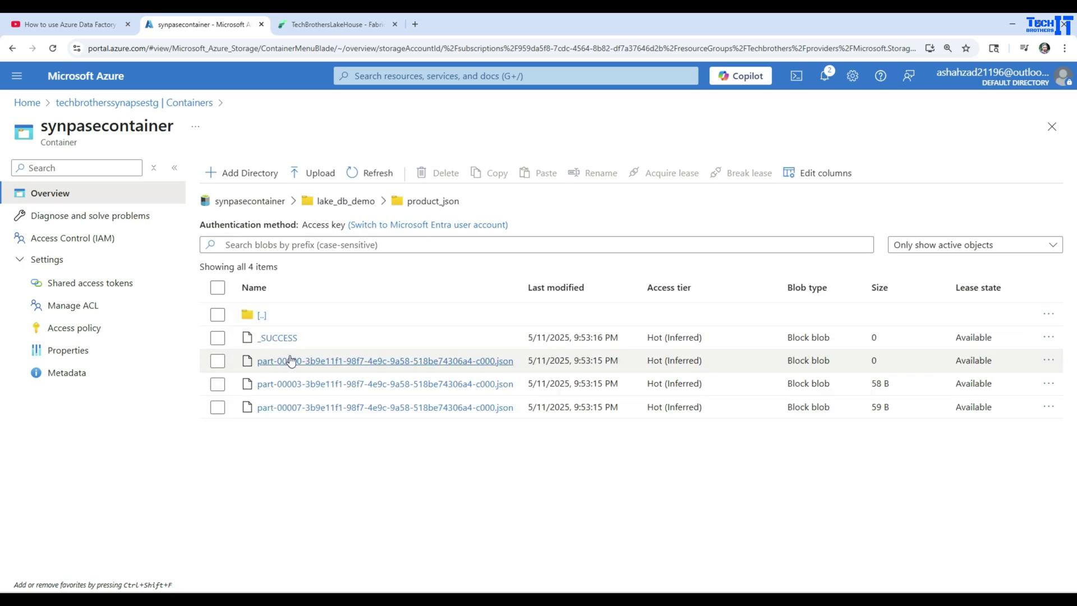
In TechBrothersLakeHouse, open product_json inside ADLSFolder's lake_db_demo and widen the name column to compare full file names with the source.
{"action": "left_click", "coordinate": [355, 26]}
{"action": "left_click", "coordinate": [224, 409]}
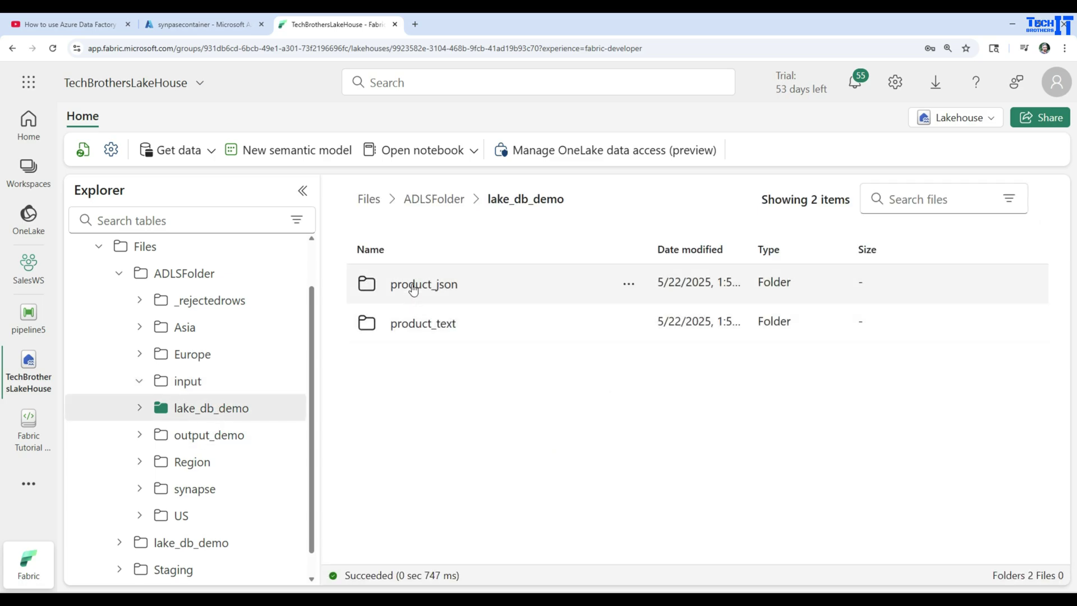
{"action": "left_click", "coordinate": [426, 286]}
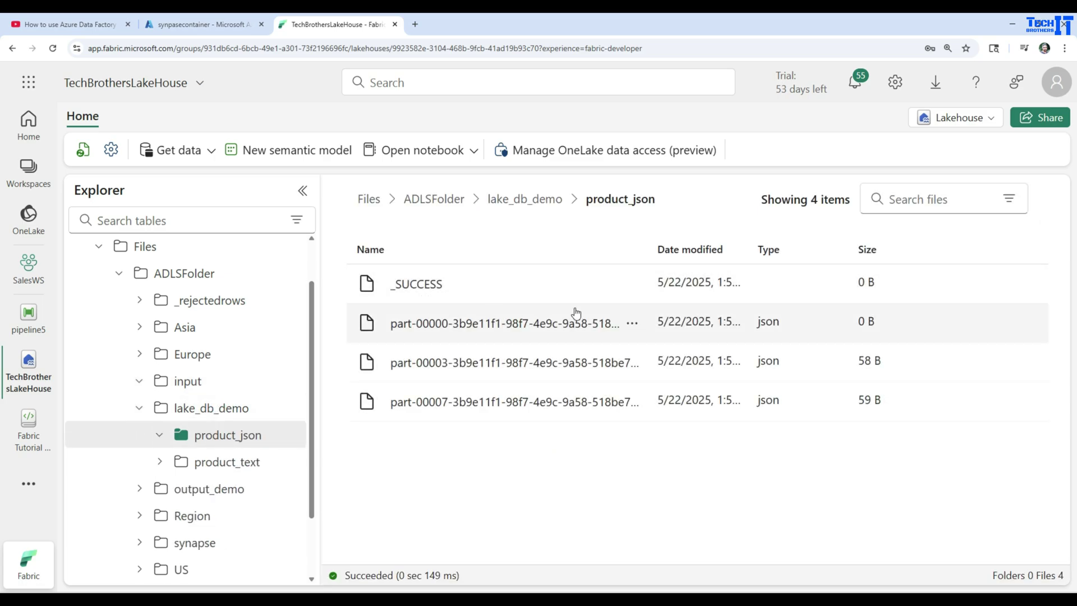
{"action": "left_click_drag", "start_coordinate": [646, 249], "coordinate": [806, 235]}
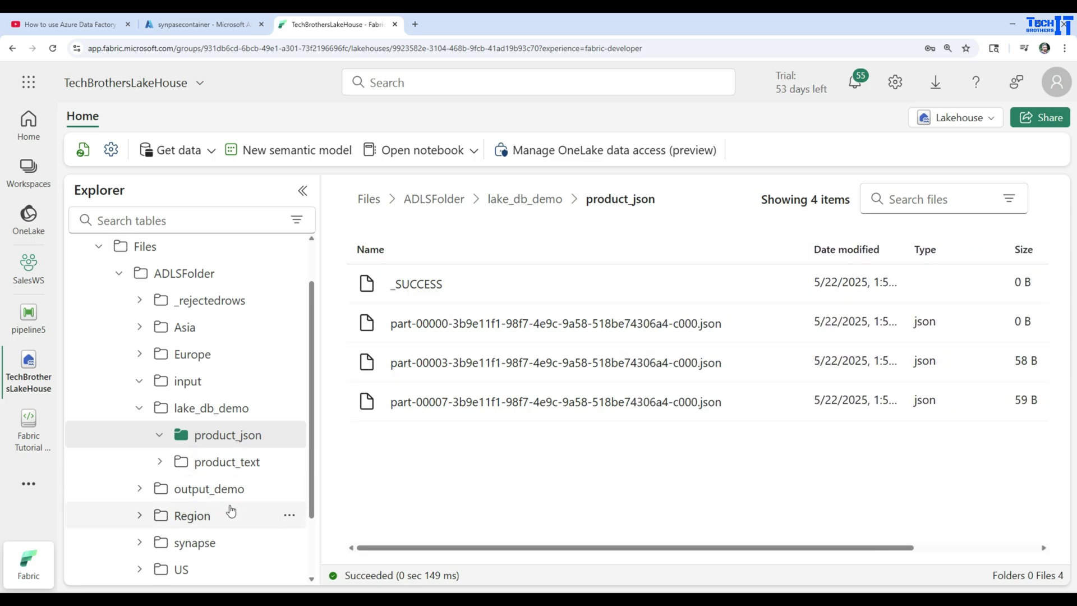
Examine the Region folder and its Asia subfolder in ADLSFolder, and return to the lakehouse's Files root.
{"action": "left_click", "coordinate": [202, 516]}
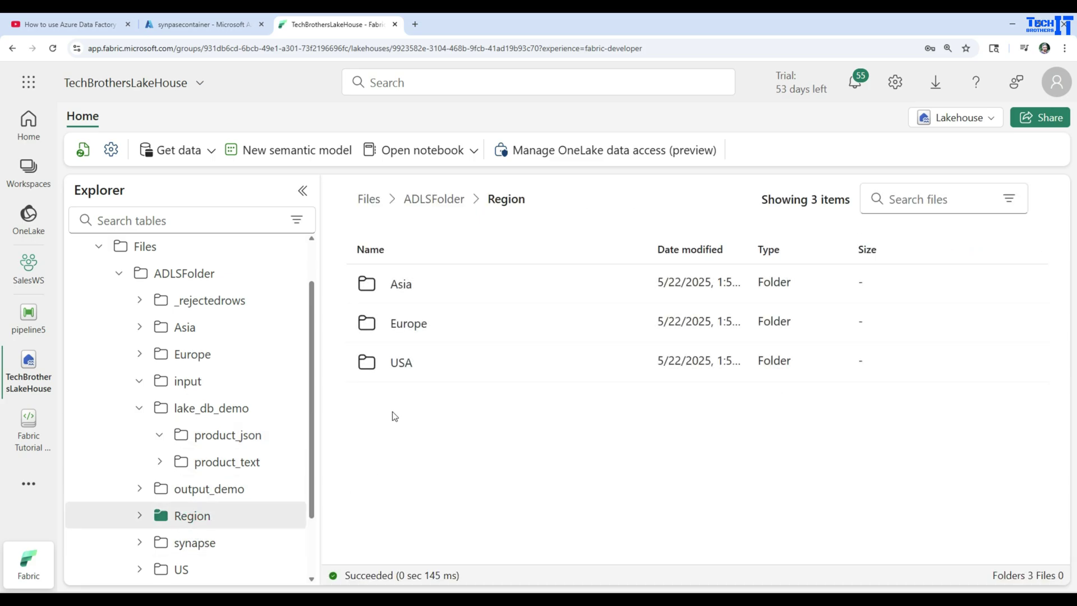
{"action": "left_click", "coordinate": [418, 296]}
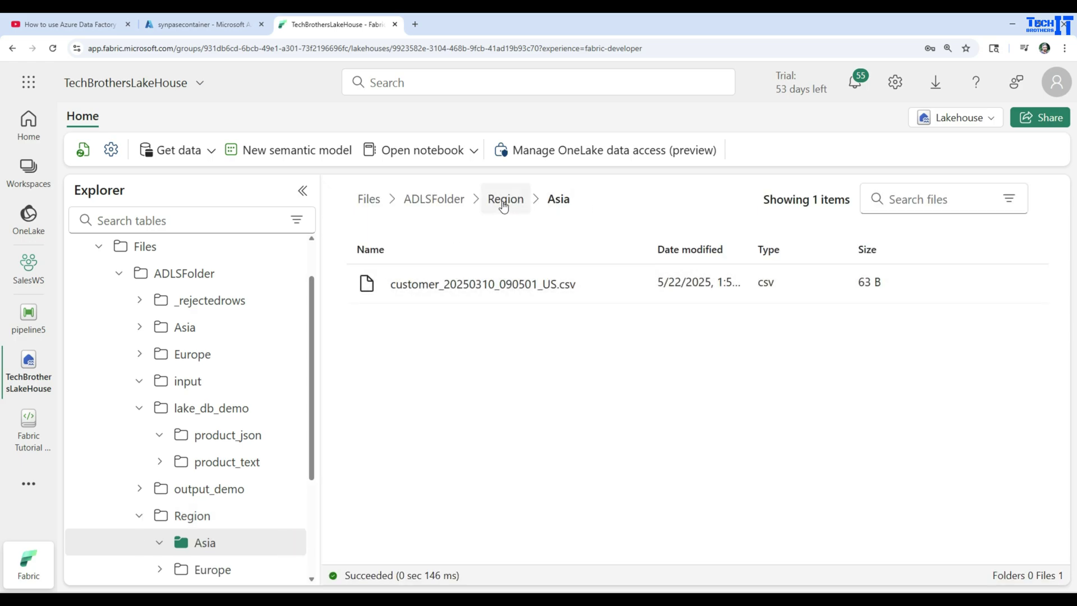
{"action": "left_click", "coordinate": [503, 201]}
{"action": "left_click", "coordinate": [434, 201]}
{"action": "left_click", "coordinate": [369, 200]}
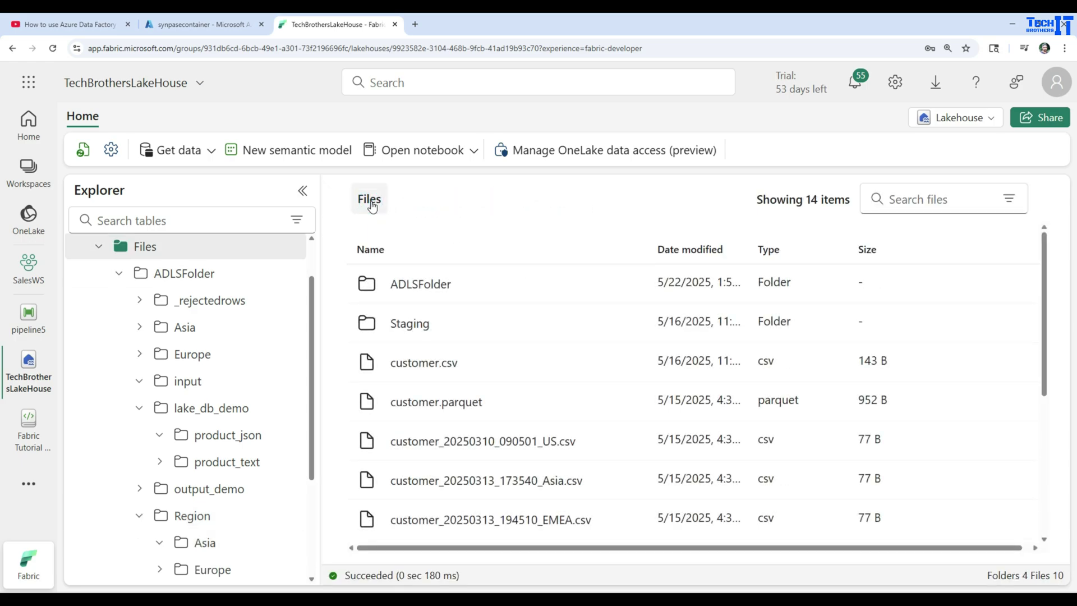
{"action": "scroll", "coordinate": [260, 355], "scroll_direction": "up", "scroll_amount": 1}
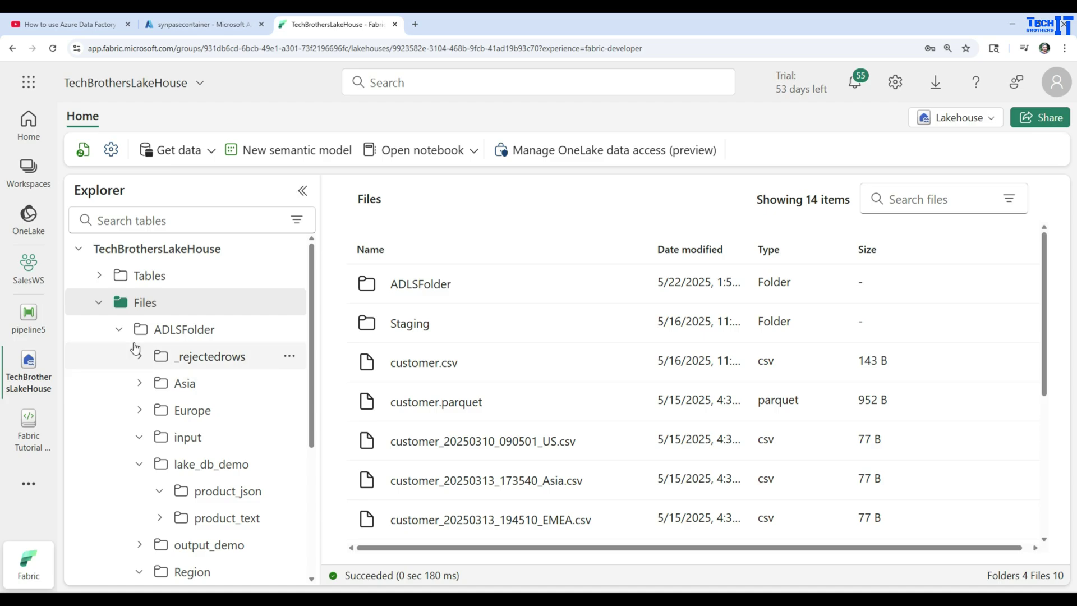
Check synpasecontainer in the Azure portal again, and collapse ADLSFolder in the TechBrothersLakeHouse folder tree.
{"action": "left_click", "coordinate": [222, 25]}
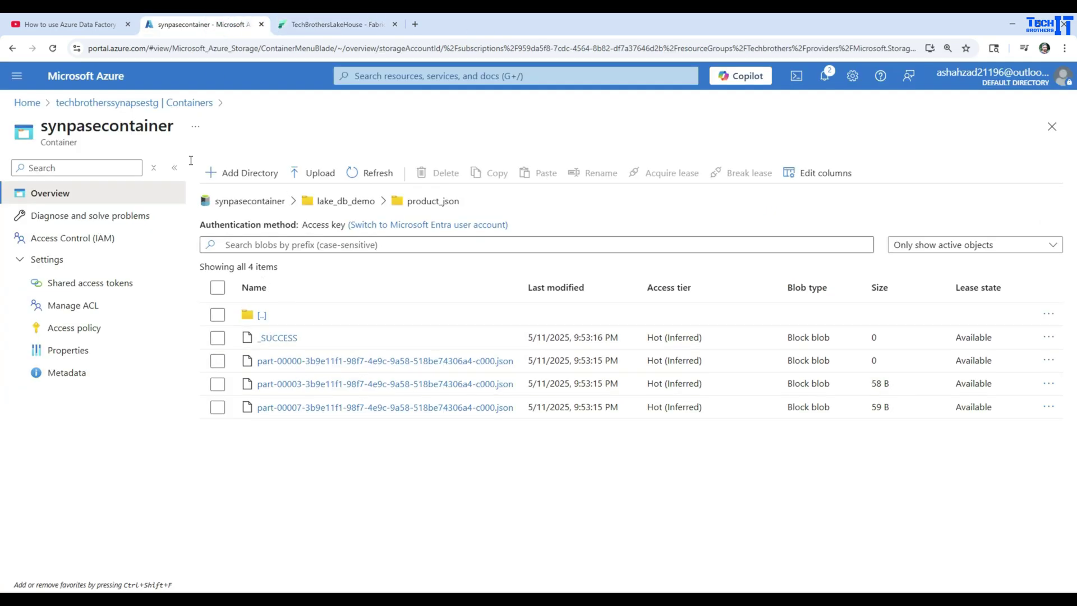
{"action": "left_click", "coordinate": [358, 31]}
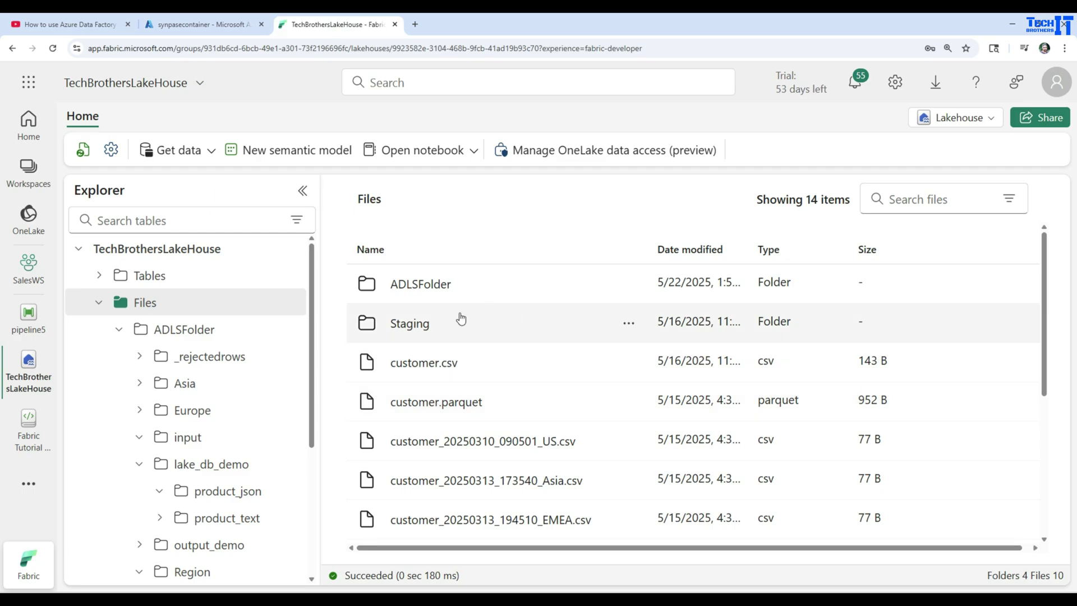
{"action": "left_click", "coordinate": [119, 329]}
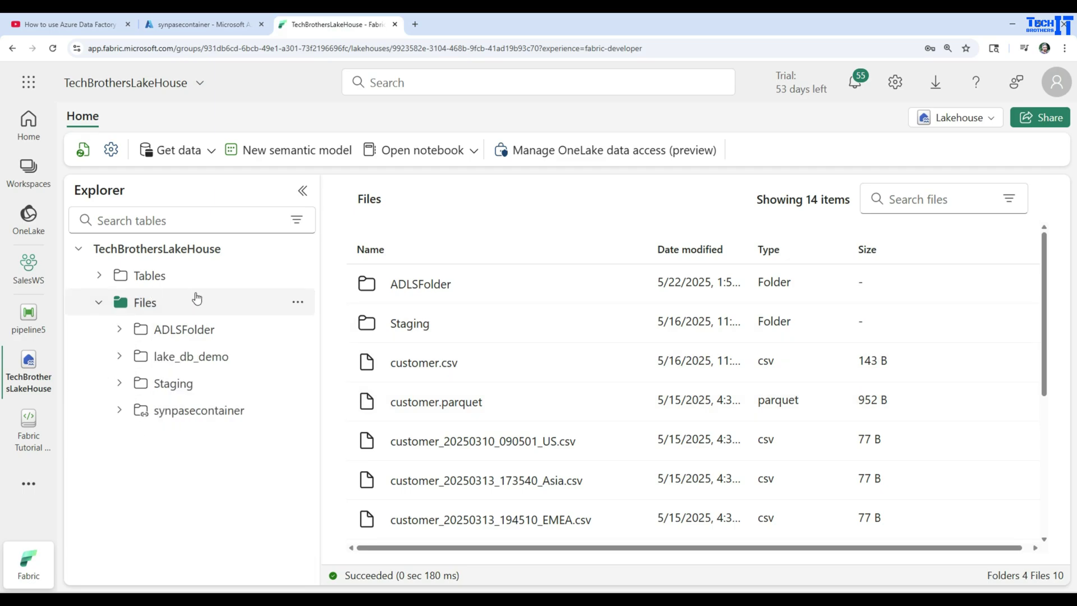